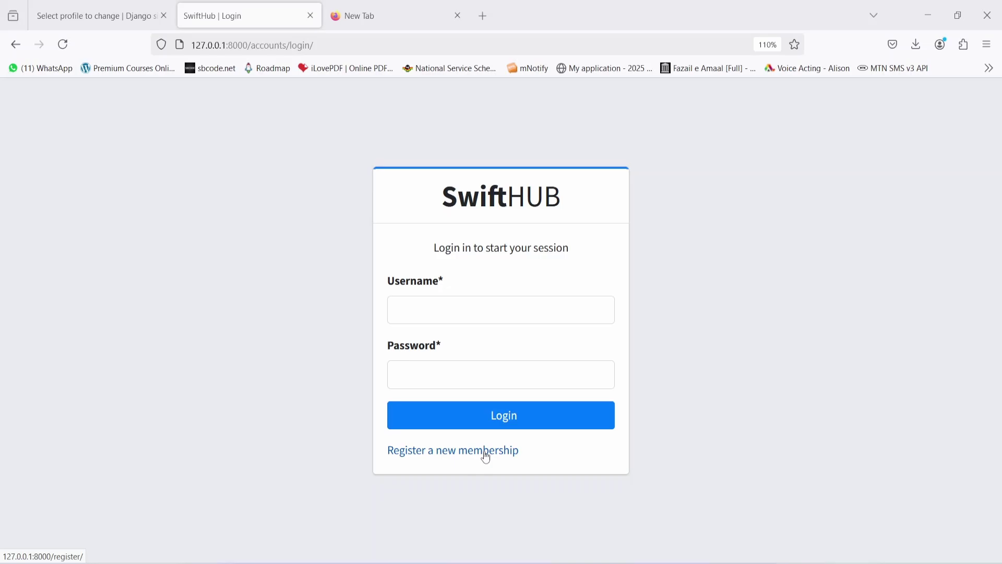
click(486, 457)
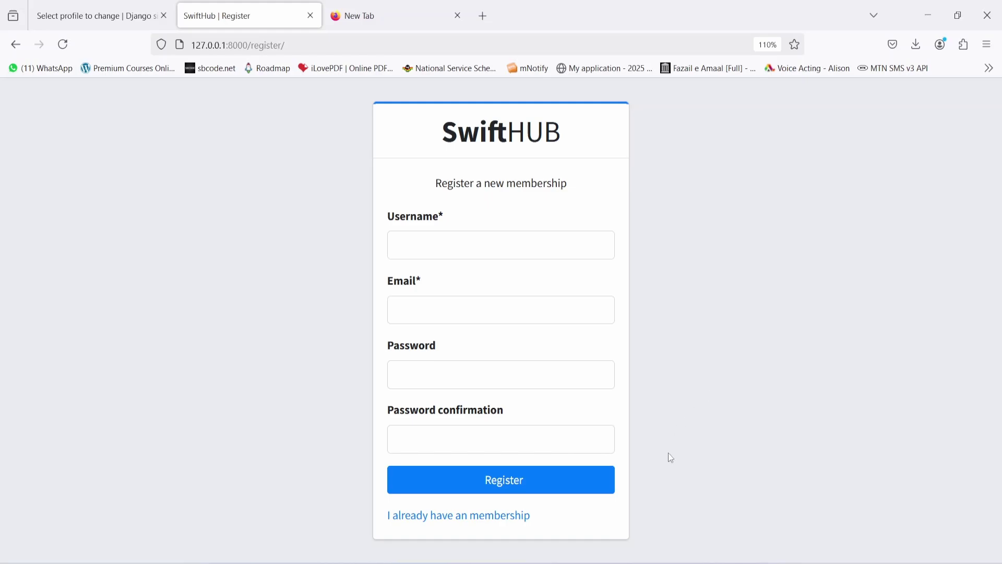
click(503, 521)
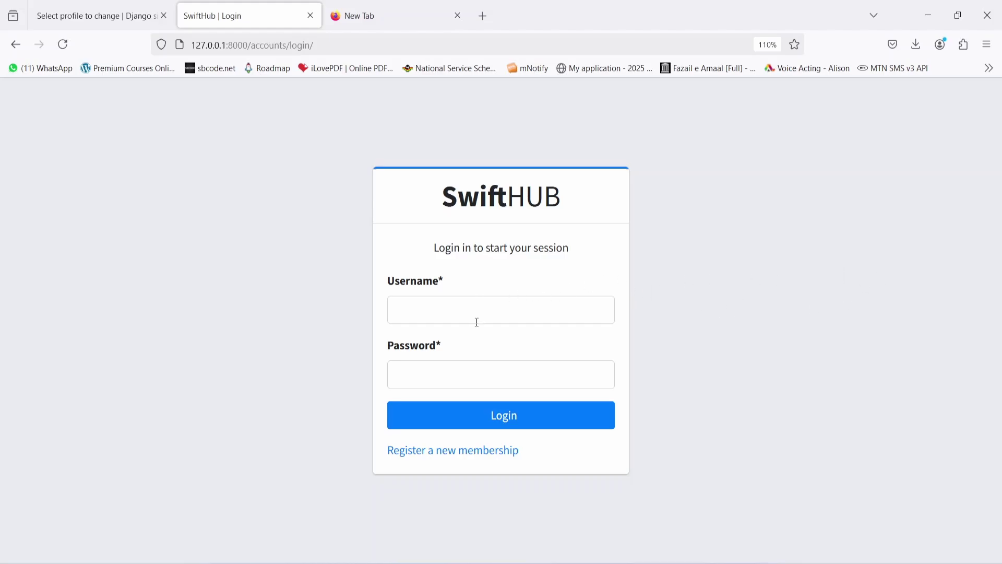
Log into SwiftHub with the saved autofill credentials to reach the Dashboard.
click(471, 306)
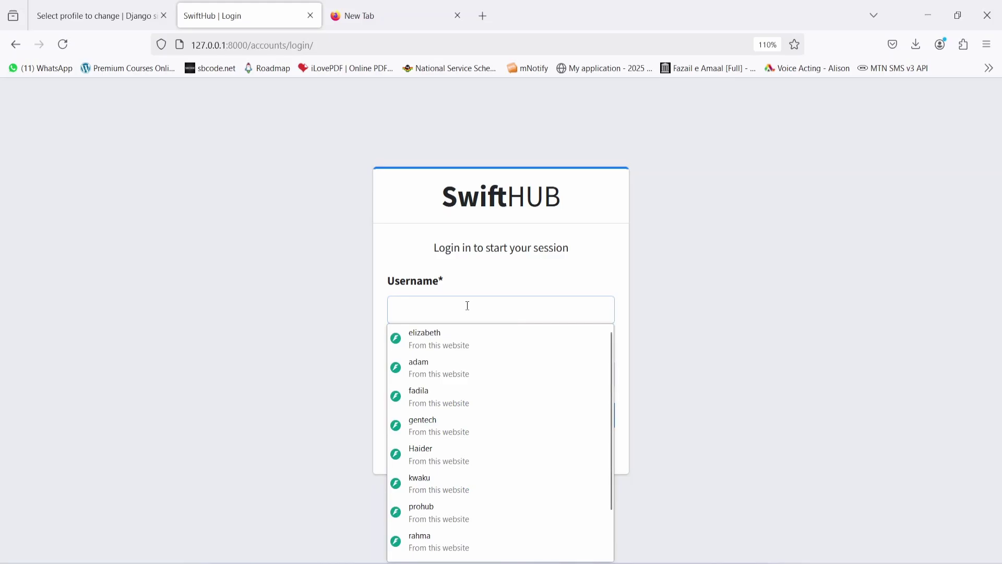
text(g)
click(449, 345)
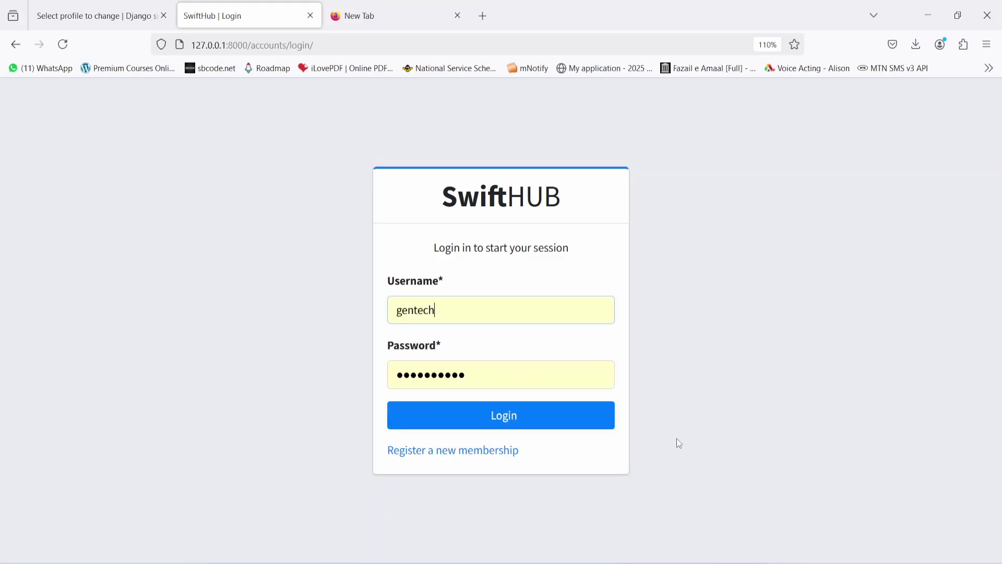
click(529, 427)
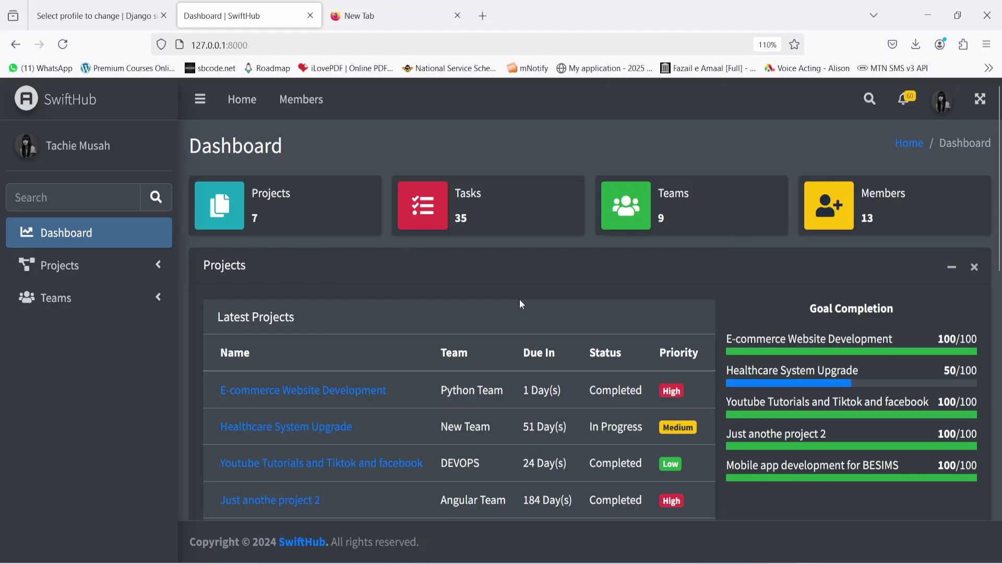
scroll(520, 301, down, 2)
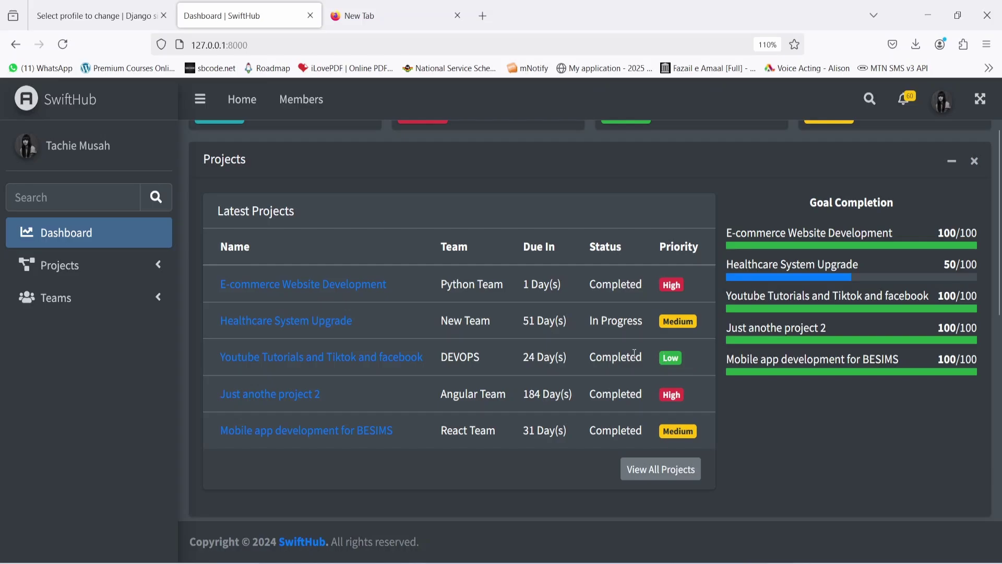
scroll(823, 309, up, 2)
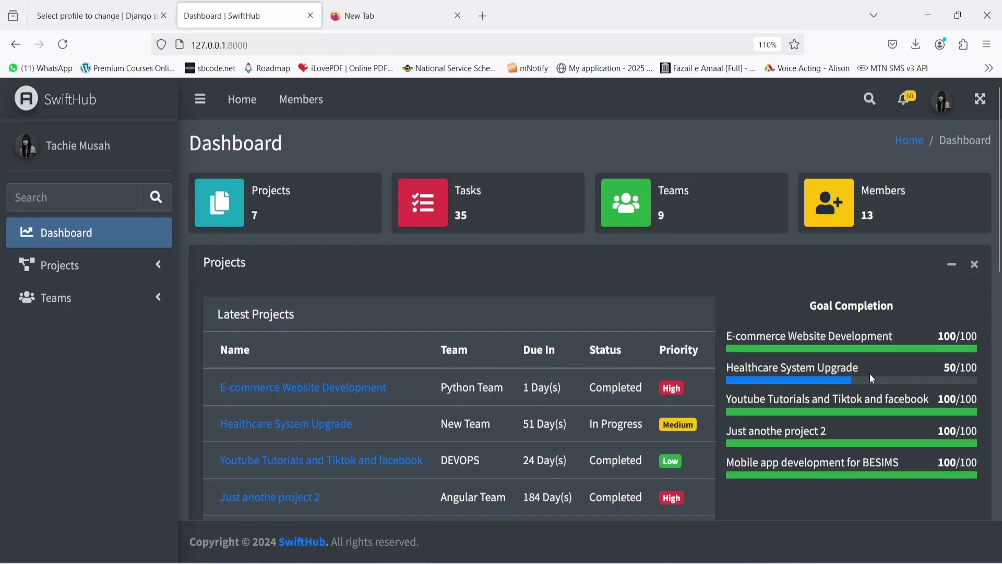
Open the Projects list via View All Projects on the Dashboard.
scroll(871, 377, down, 2)
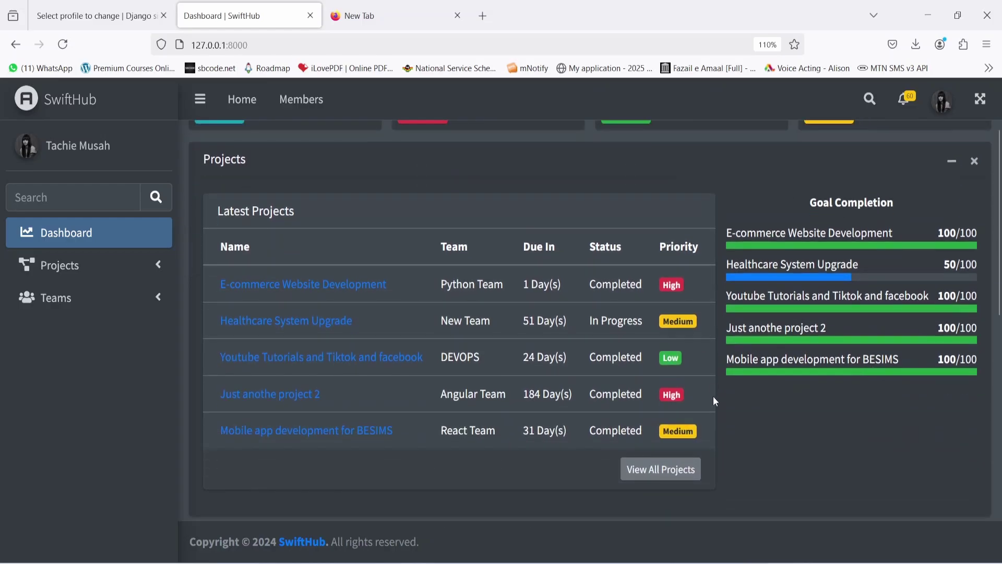
click(662, 469)
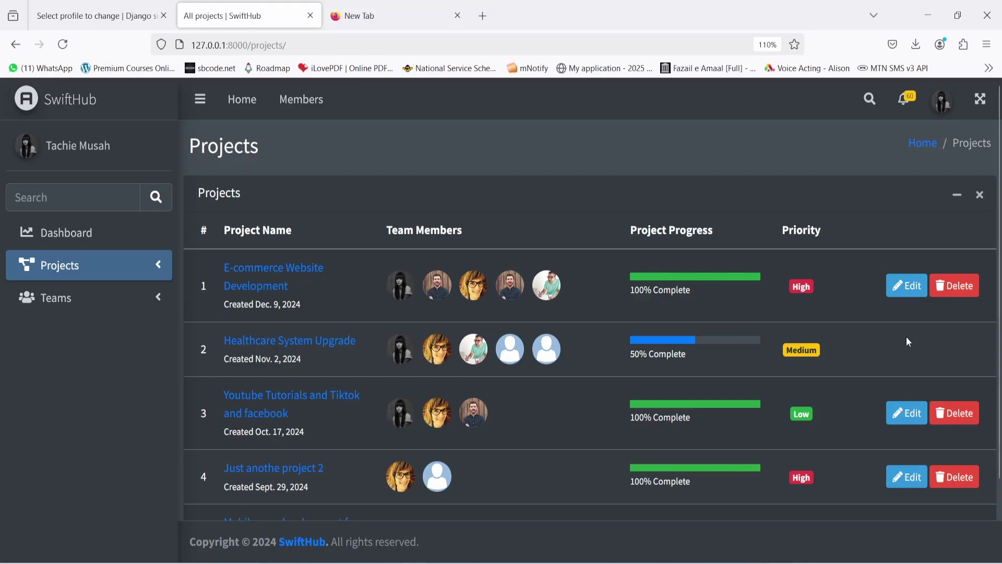
click(322, 344)
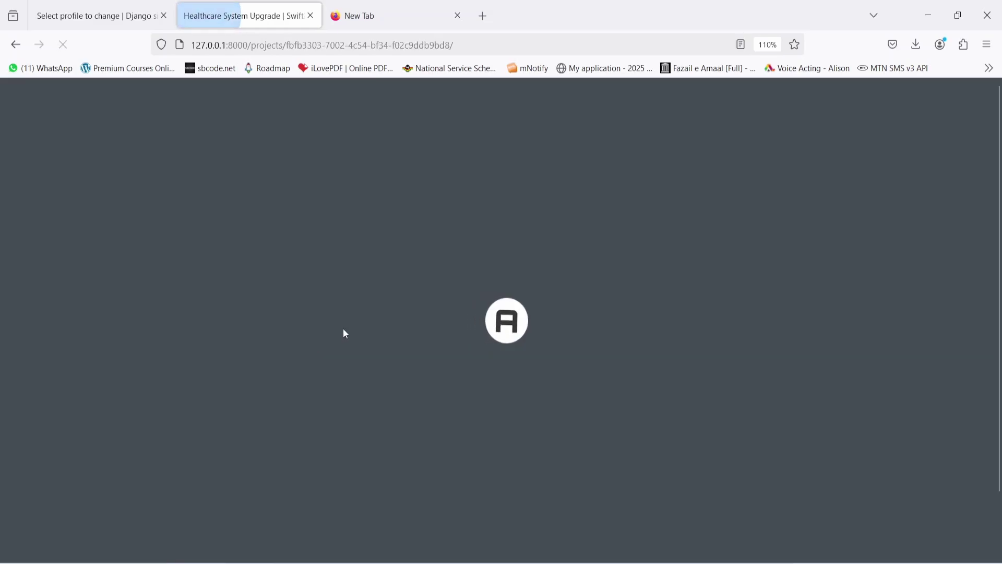
scroll(432, 321, down, 2)
scroll(433, 322, up, 2)
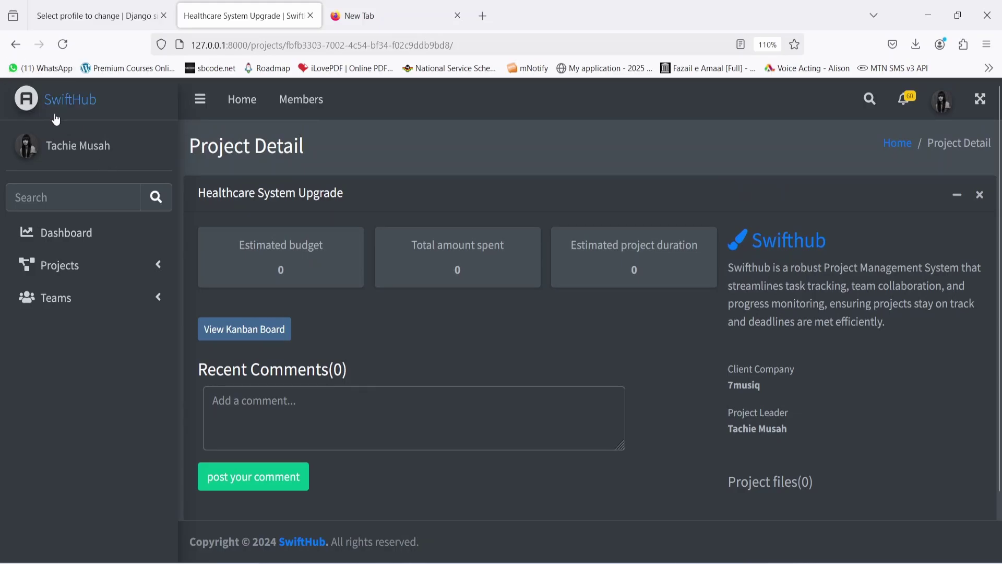
click(68, 99)
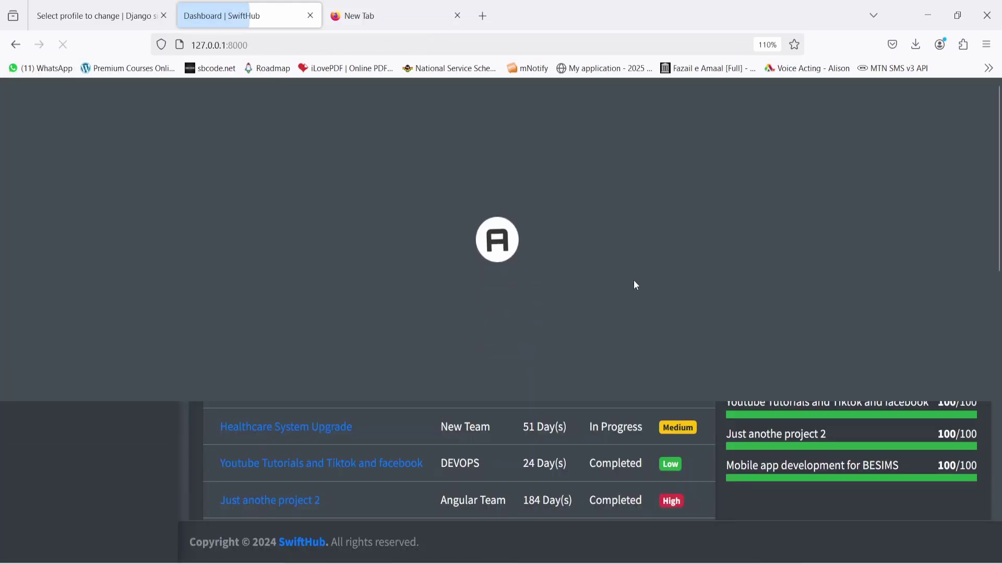
scroll(680, 346, down, 1)
scroll(680, 345, down, 2)
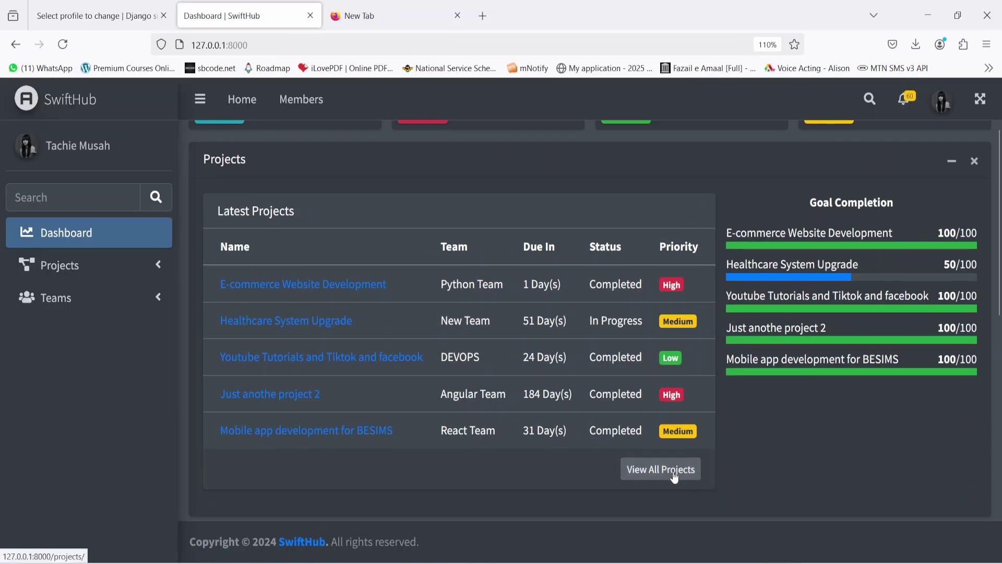
click(674, 472)
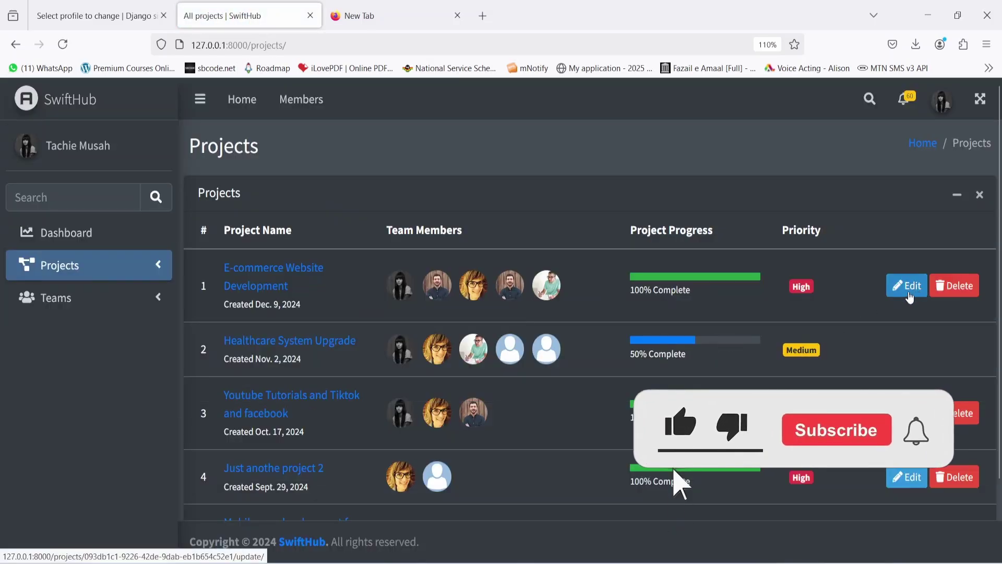
Set E-commerce Website Development's status to In Progress, save it, and return to the Dashboard.
click(908, 288)
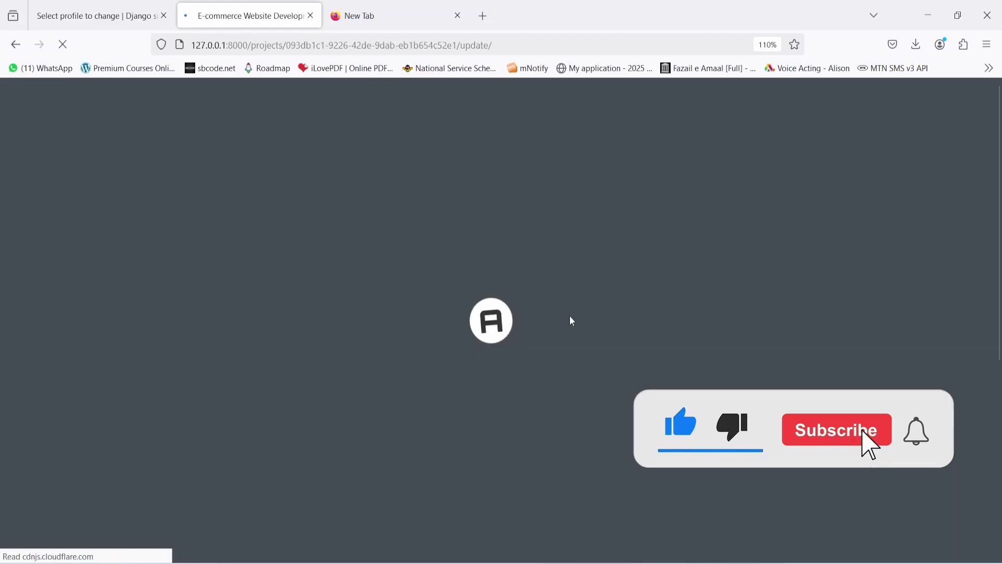
scroll(389, 288, down, 5)
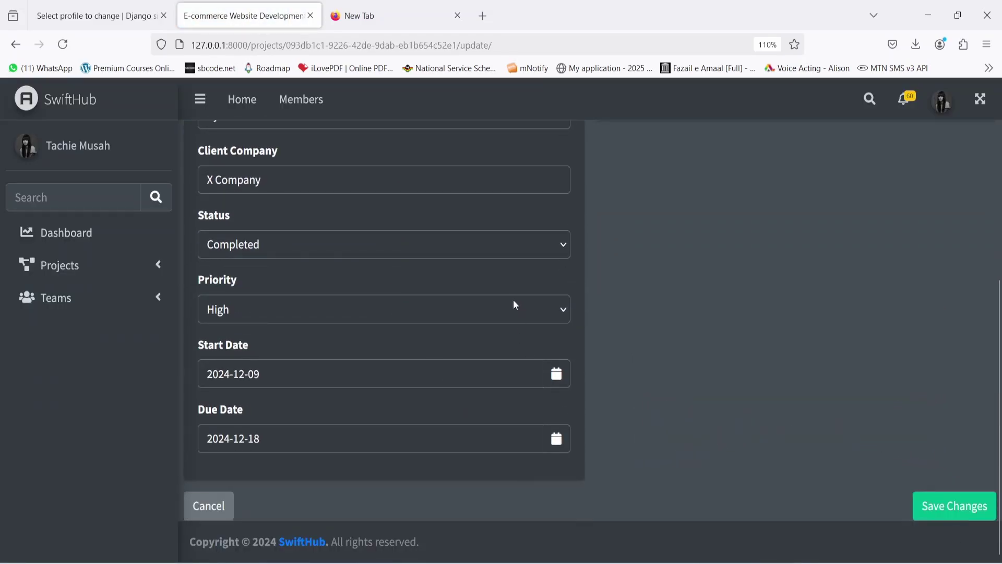
click(409, 247)
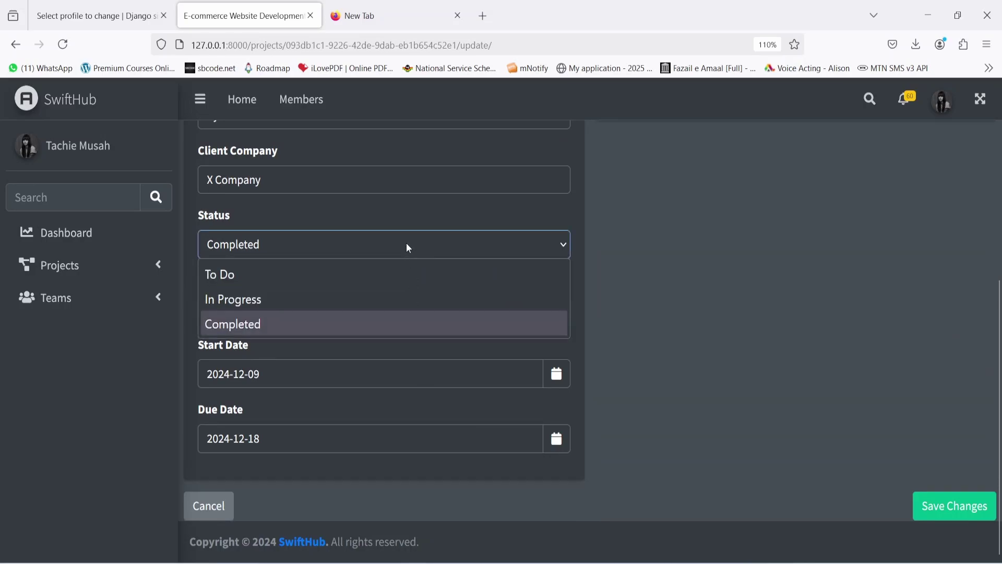
click(243, 303)
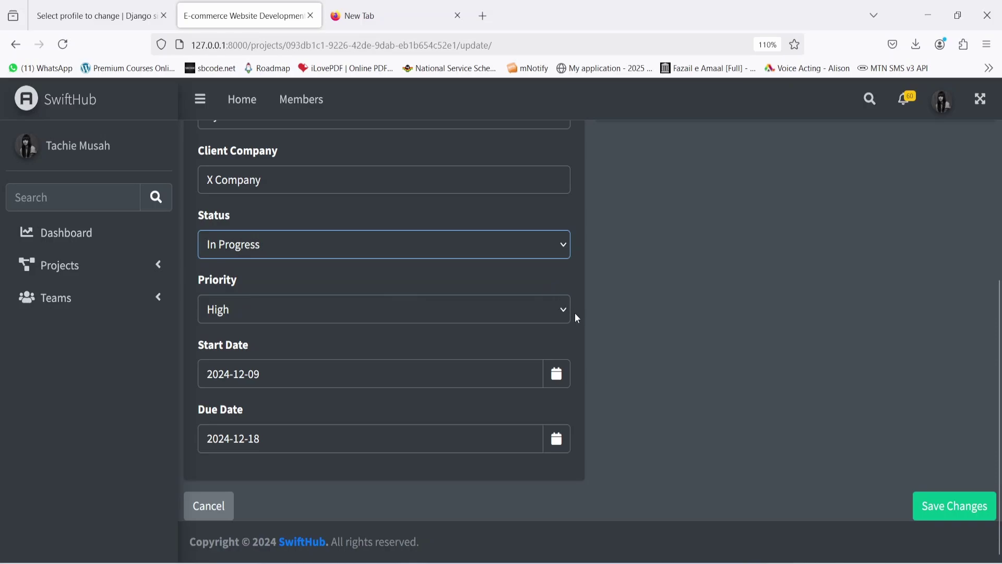
click(939, 508)
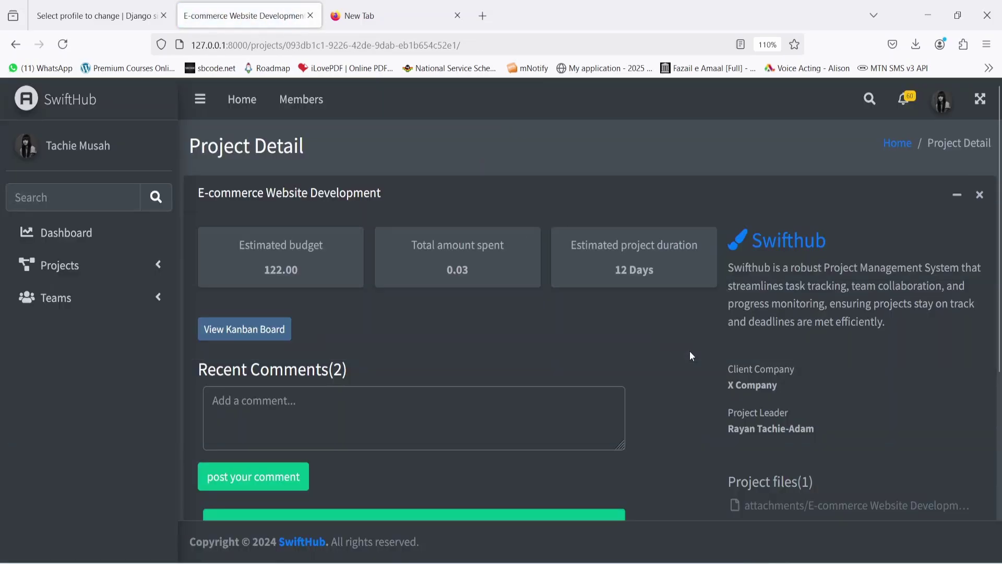
scroll(415, 381, down, 4)
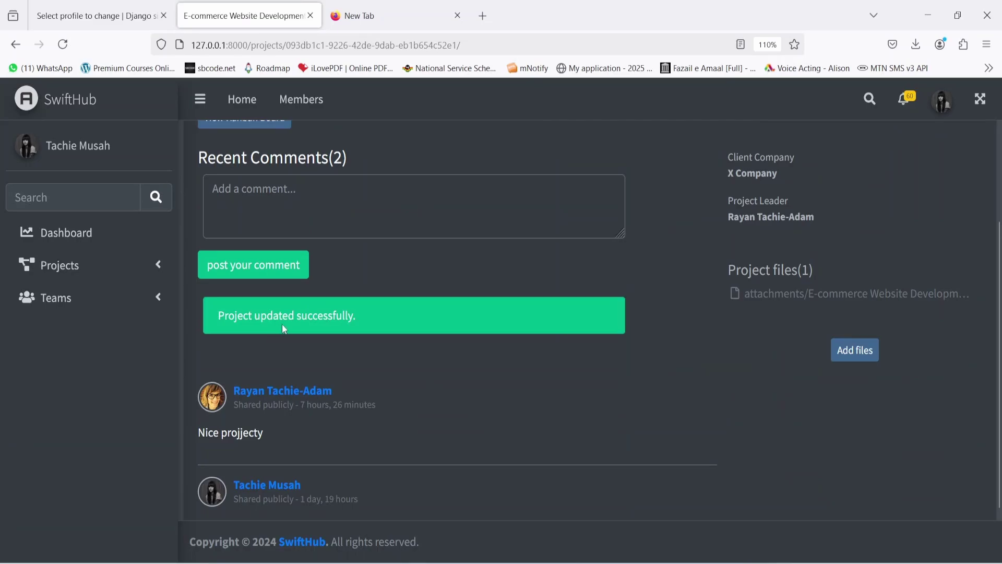
scroll(311, 316, up, 4)
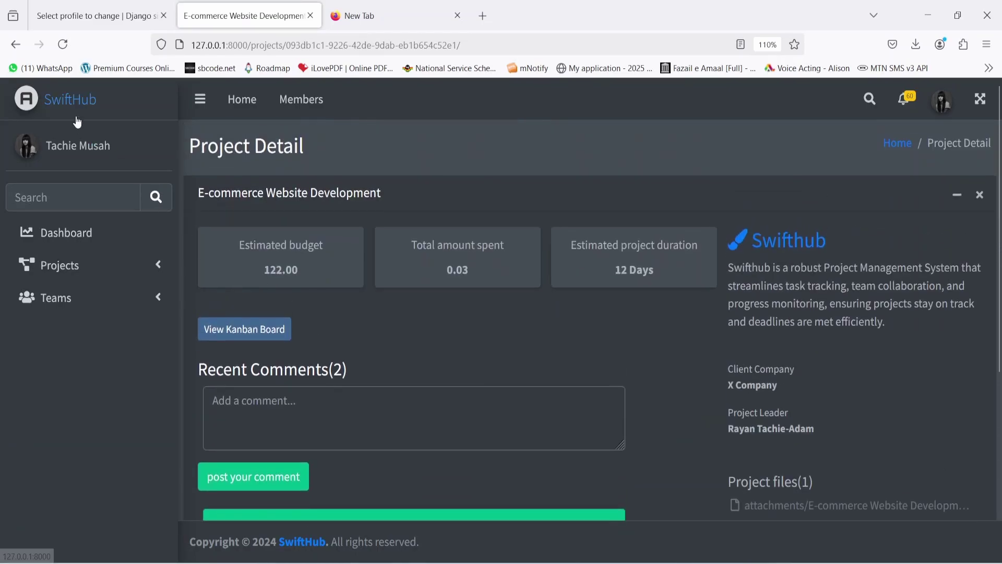
click(87, 108)
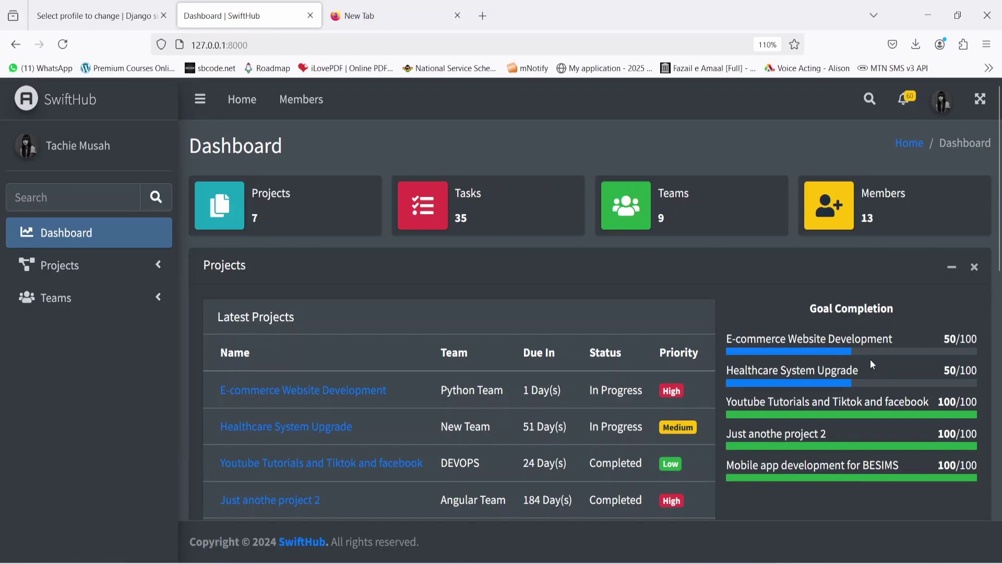
Open the Projects list again from the Dashboard's View All Projects button.
scroll(808, 359, down, 4)
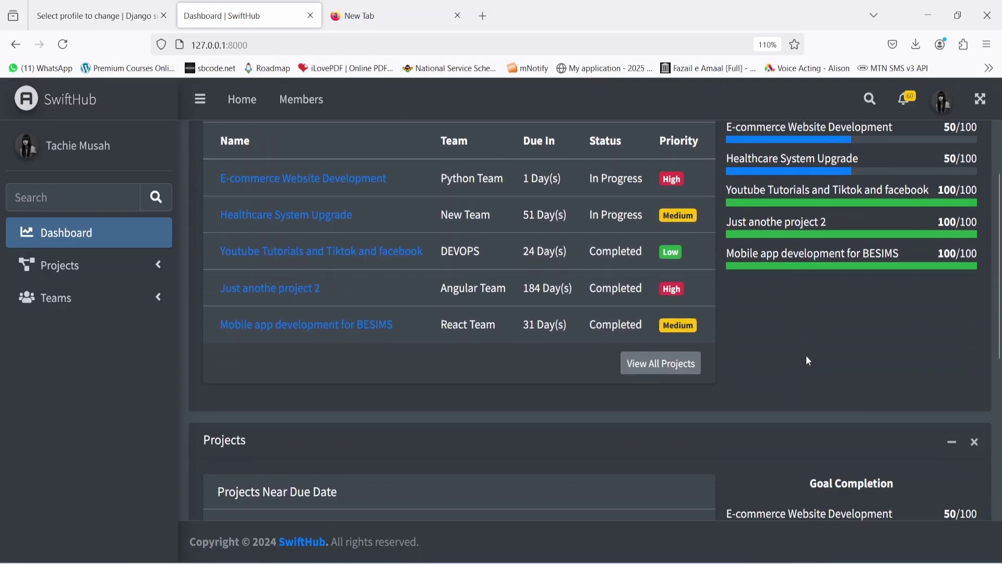
scroll(808, 360, down, 4)
scroll(808, 360, up, 6)
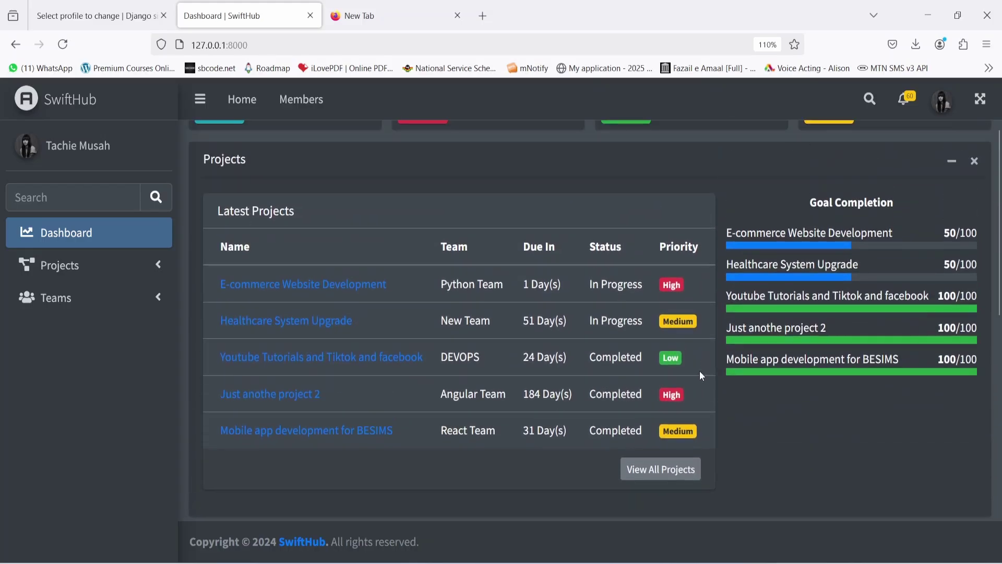
click(662, 468)
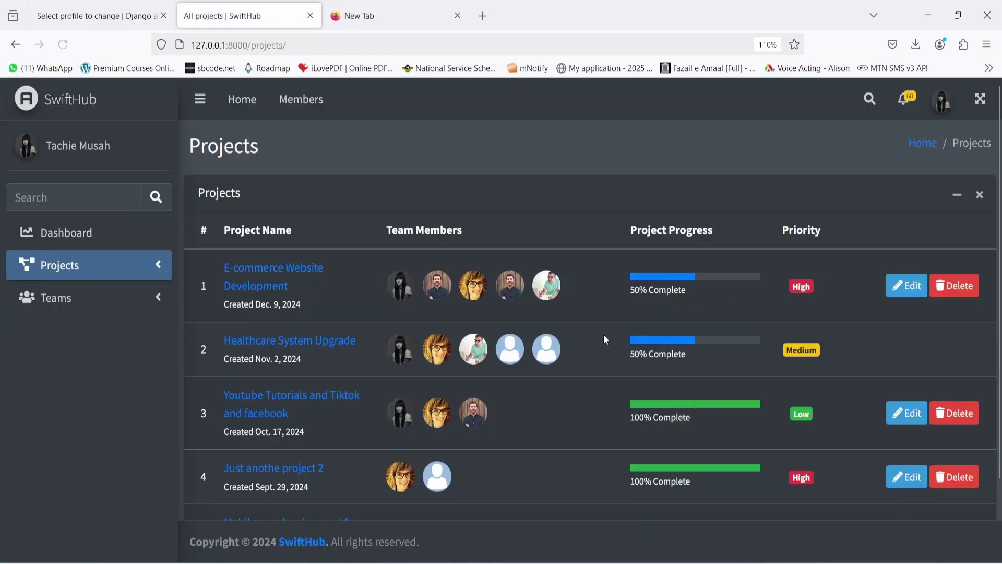
click(952, 286)
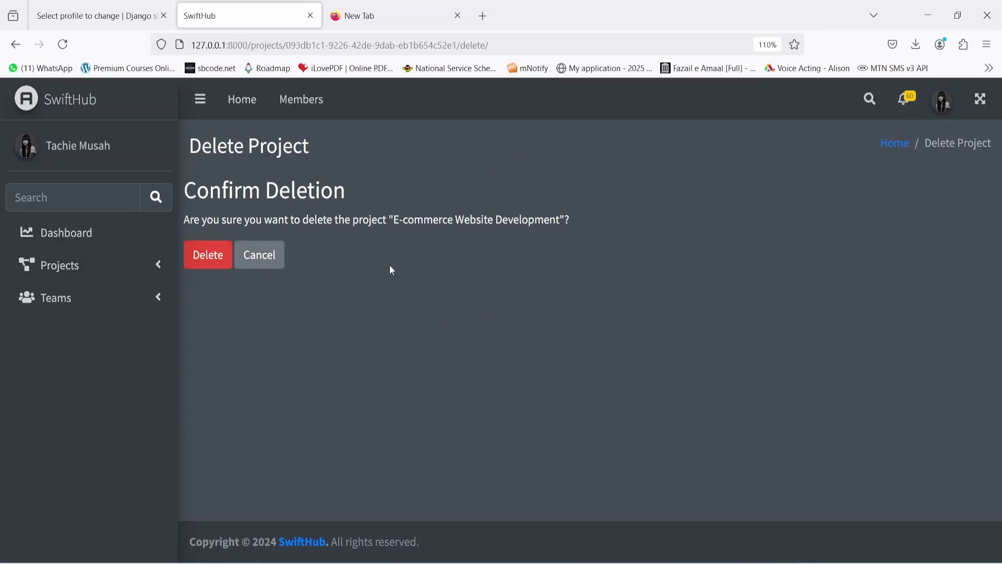
click(259, 257)
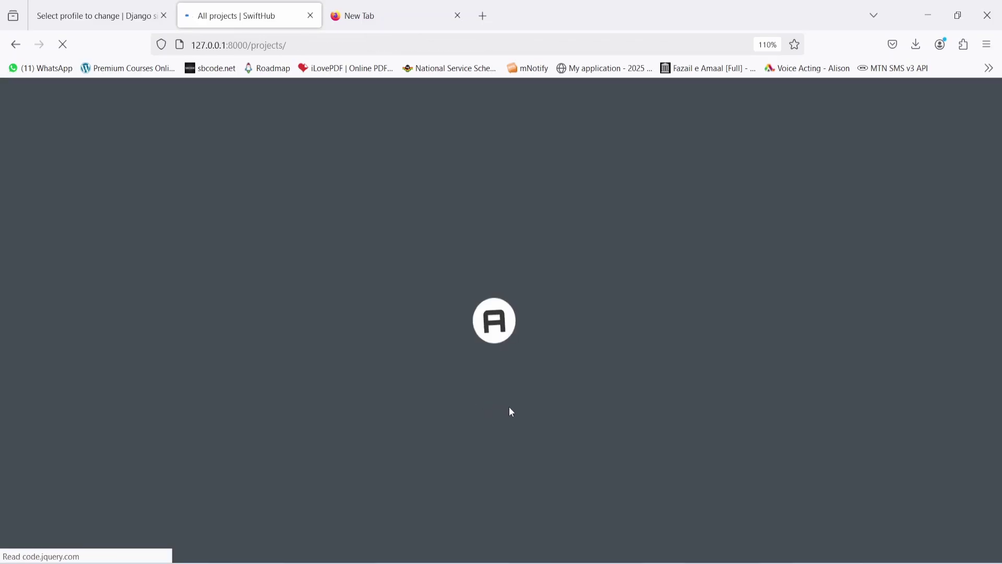
scroll(528, 402, down, 2)
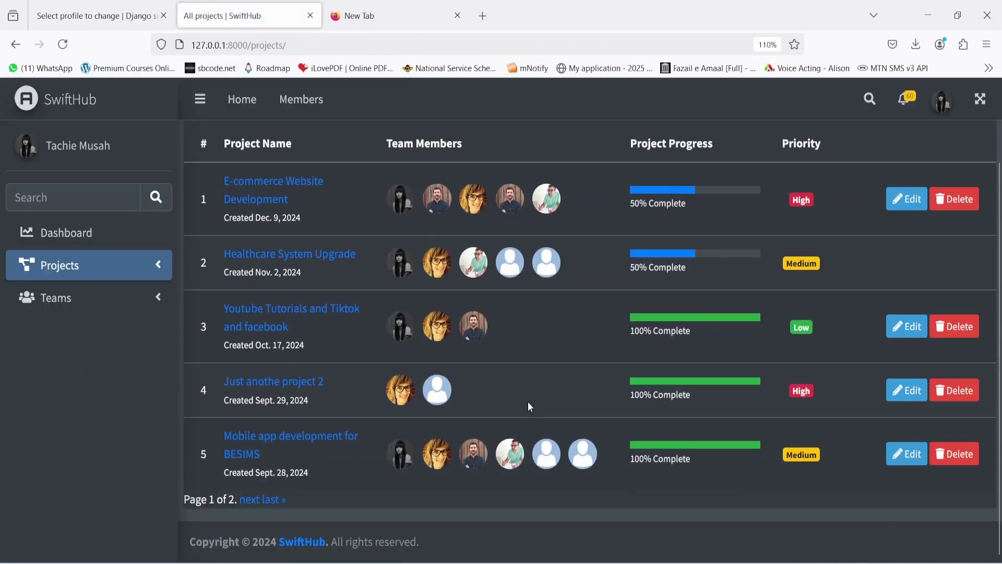
click(86, 101)
From the avatar menu, bring up link options for Admin Dashboard to open it in a new tab.
scroll(623, 327, down, 5)
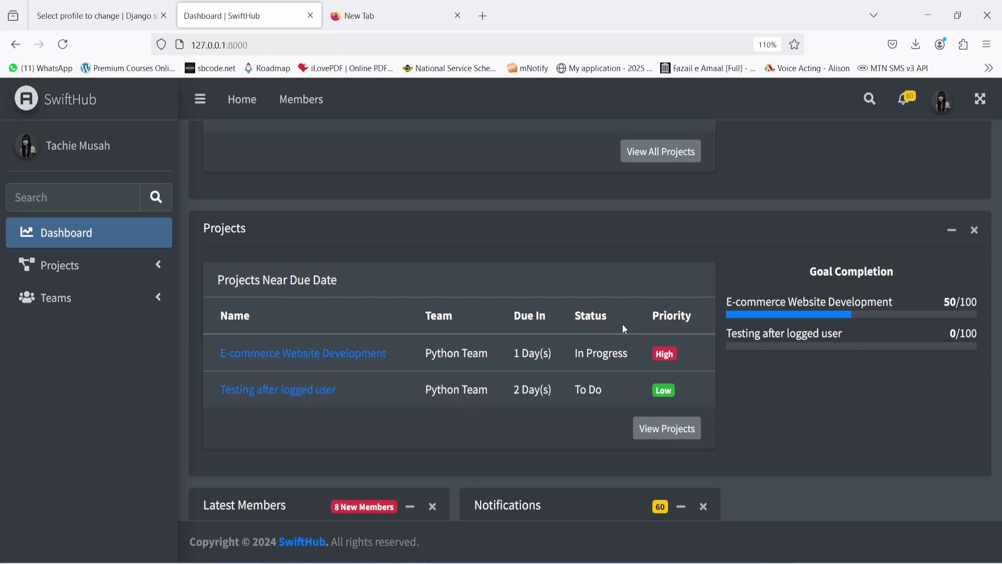
scroll(625, 328, down, 1)
click(942, 107)
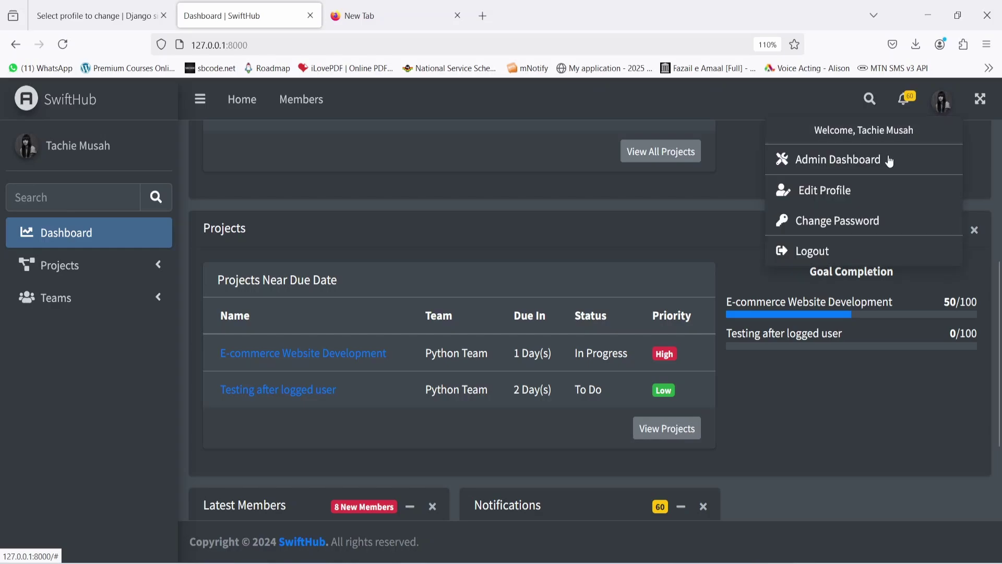
right_click(834, 158)
Open the Django admin site in a new tab and go to Periodic tasks.
click(850, 167)
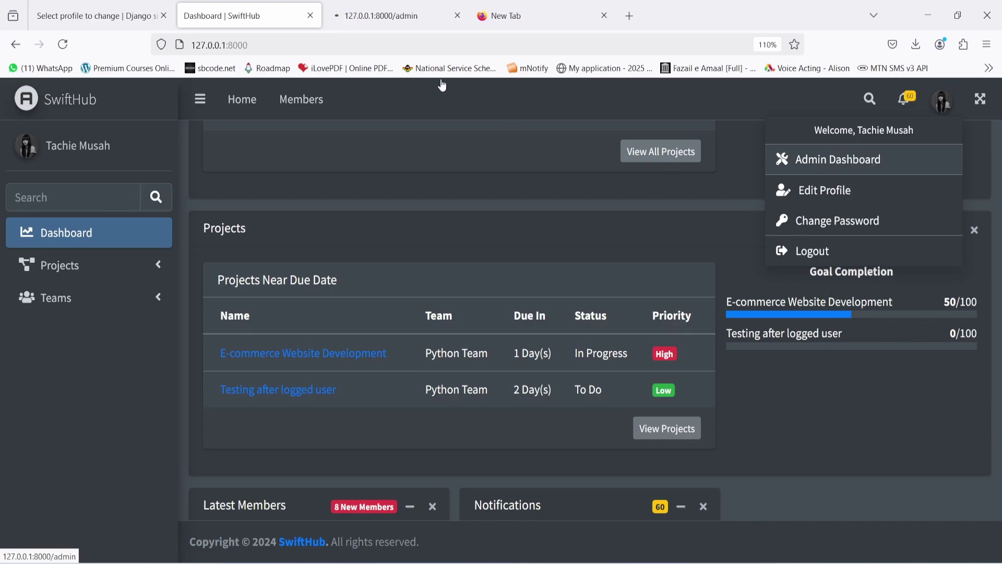
click(383, 15)
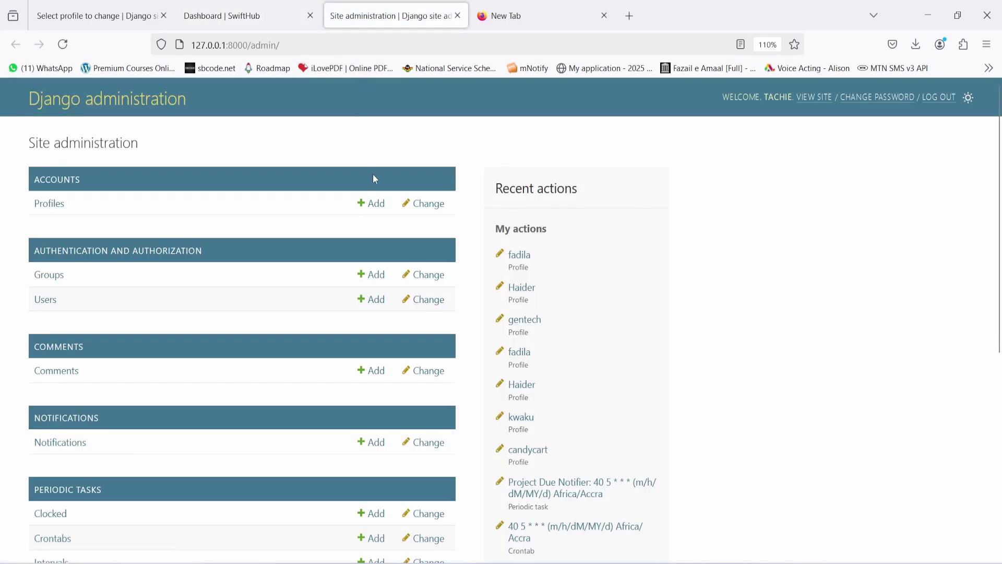
scroll(381, 197, down, 4)
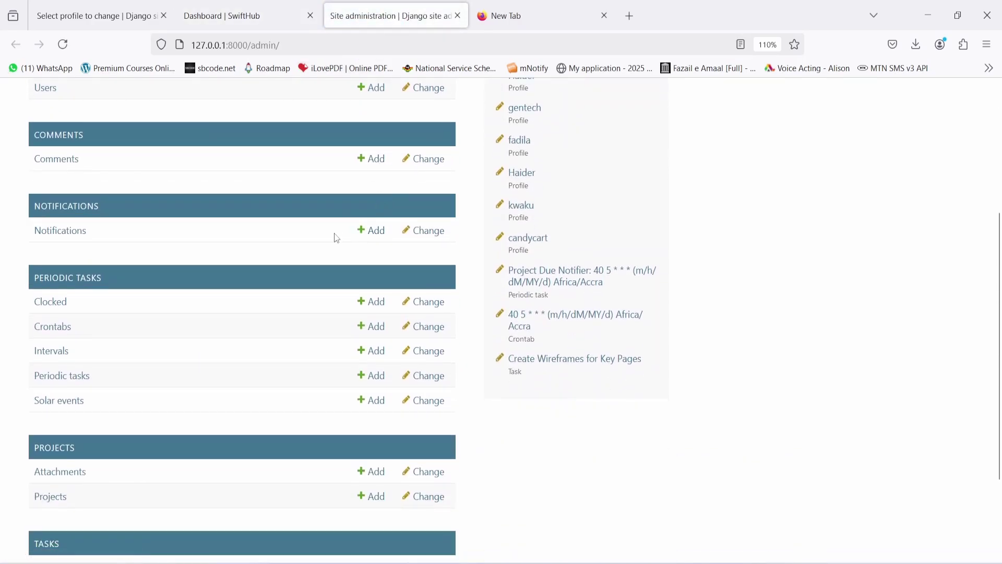
scroll(271, 282, down, 2)
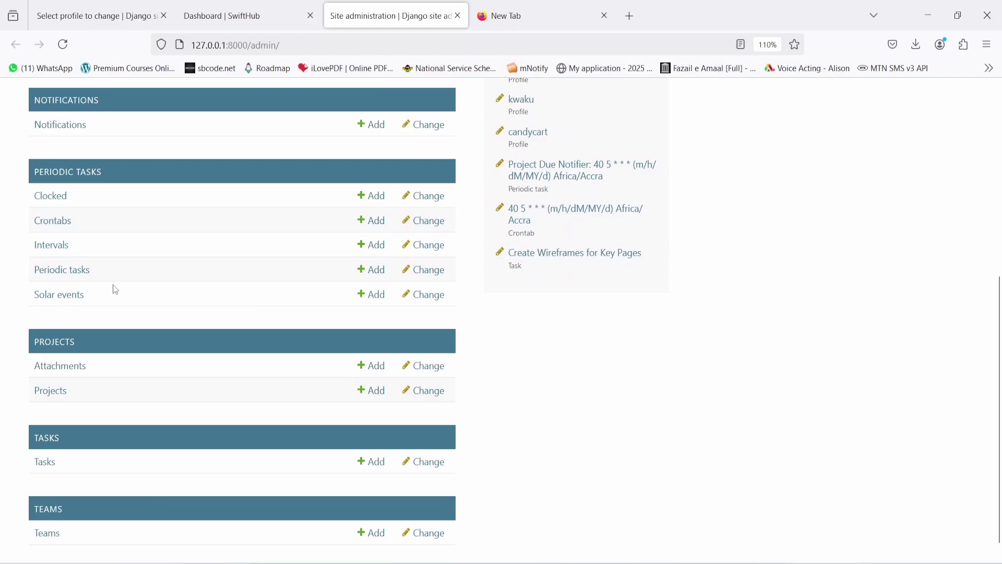
click(73, 276)
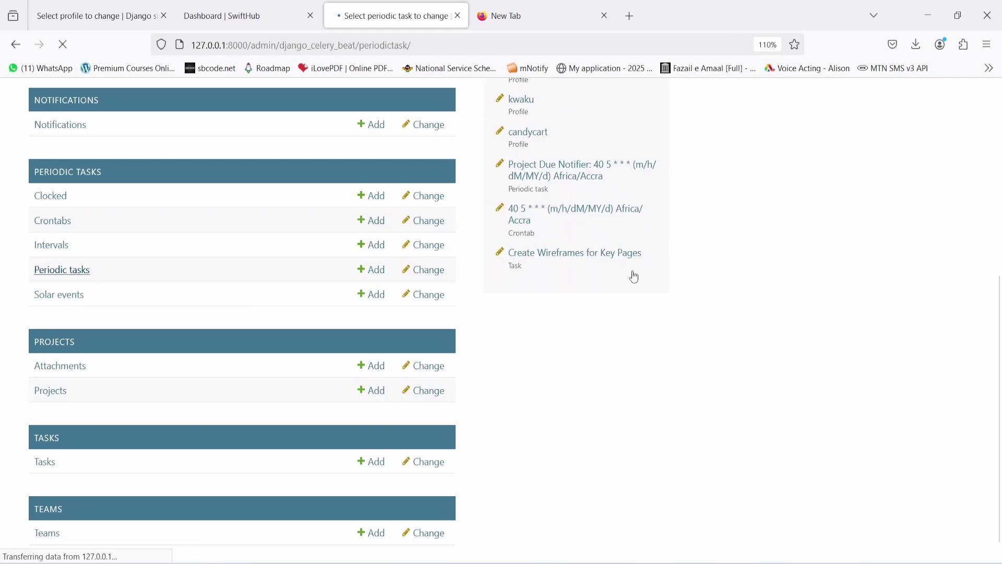
Check Project Due Notifier's crontab (40 5 * * * Africa/Accra), then return to the SwiftHub tab.
scroll(516, 320, down, 2)
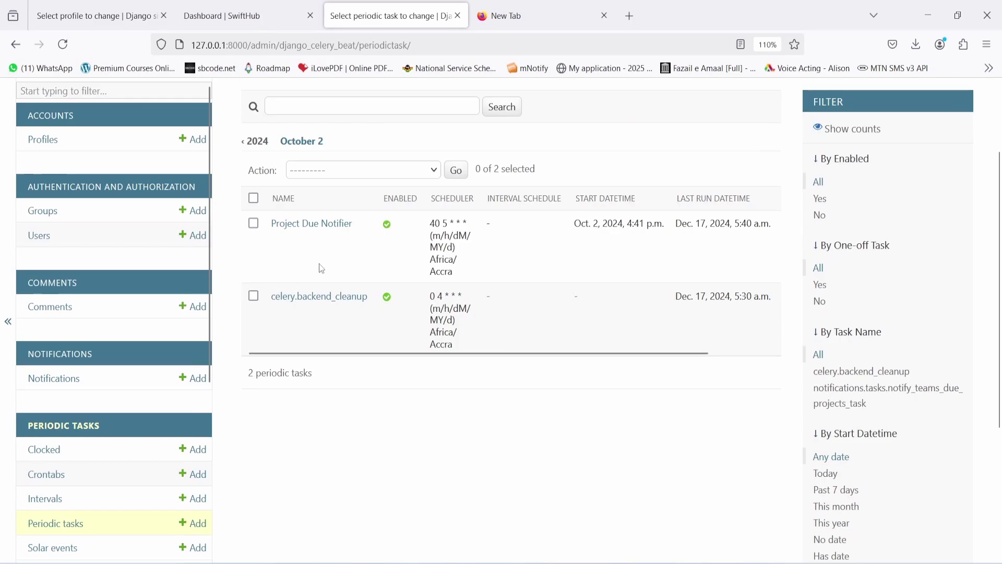
click(324, 228)
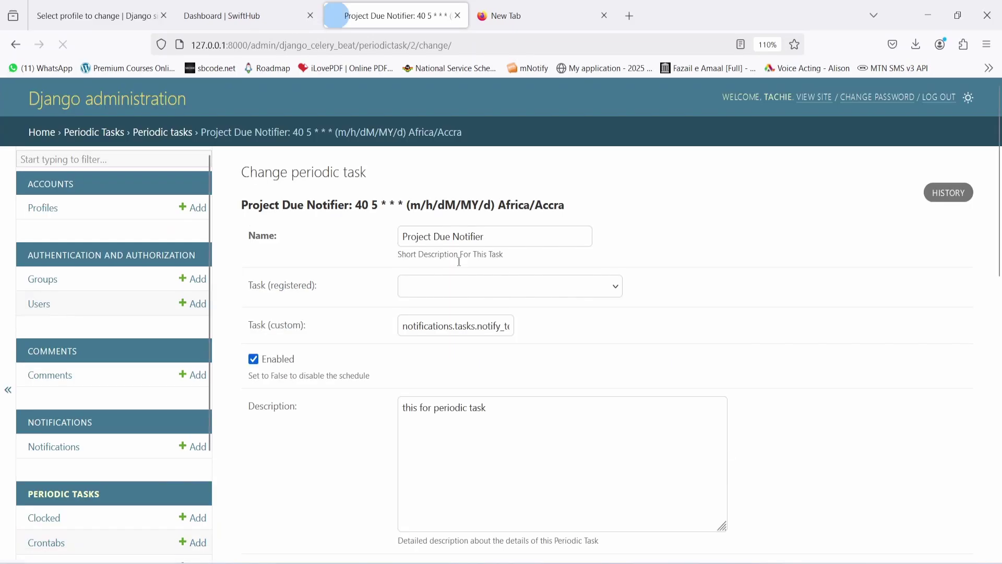
scroll(459, 262, down, 5)
scroll(460, 265, down, 4)
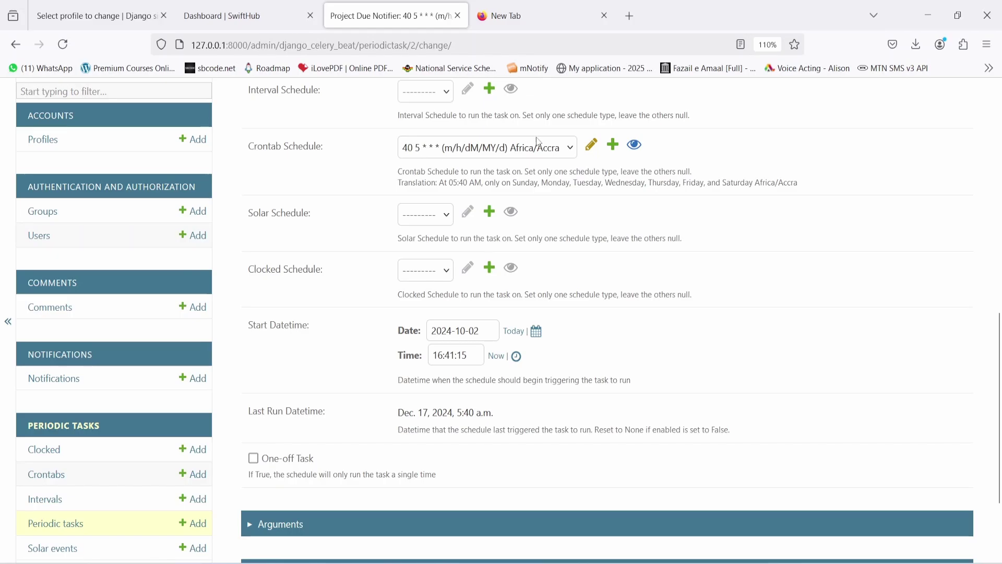
click(592, 146)
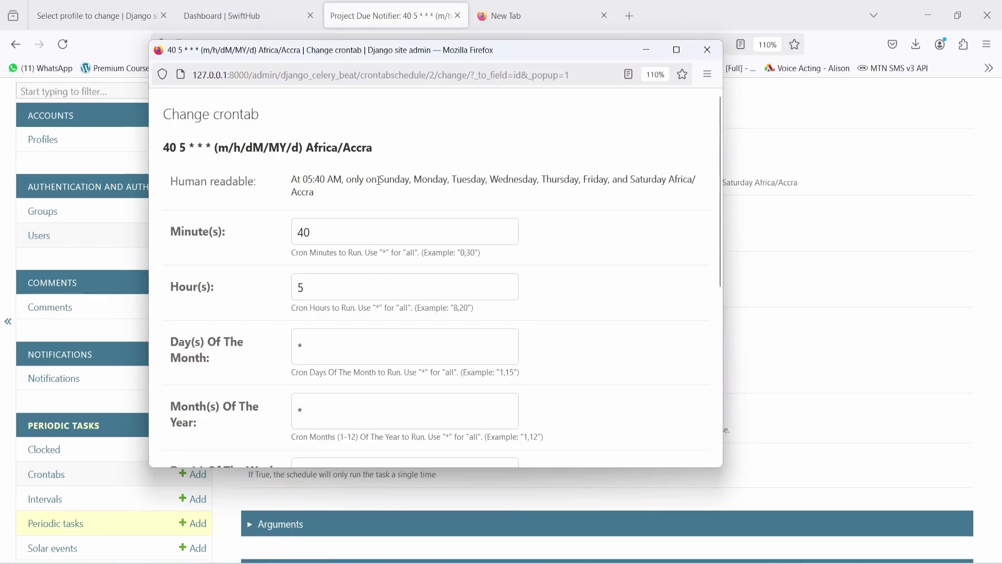
drag(378, 180, 665, 180)
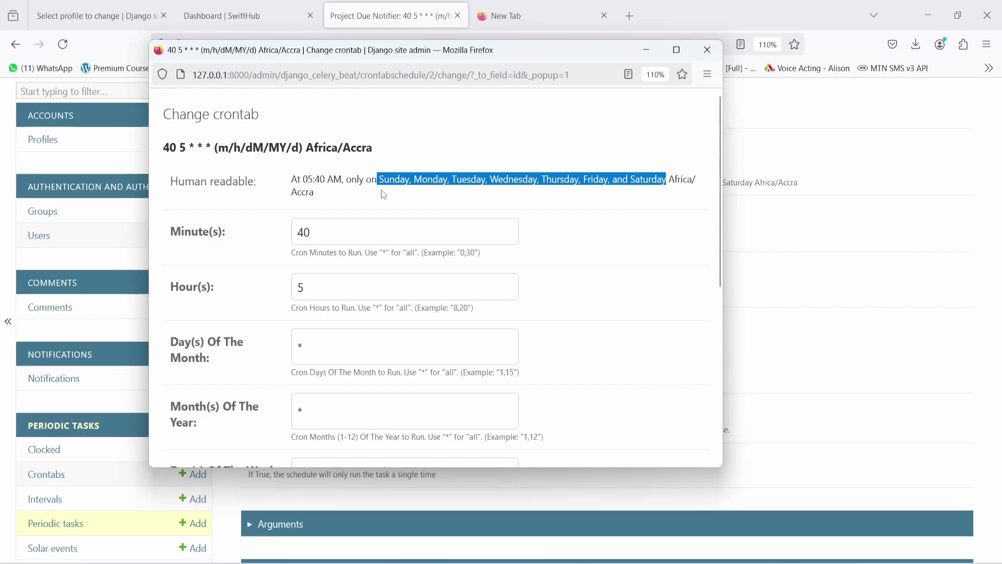
click(705, 52)
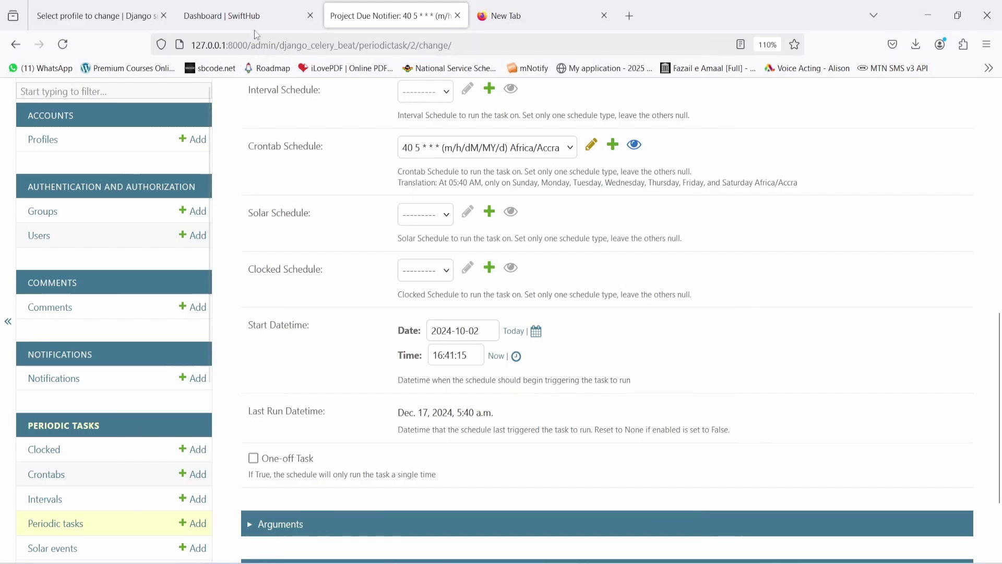
click(250, 16)
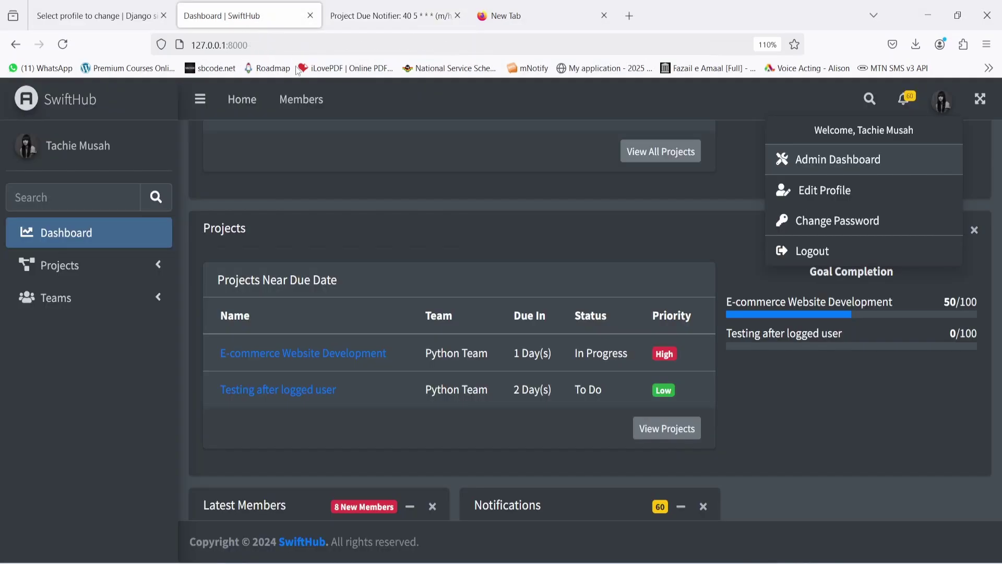
Mark two due-soon notifications as read, bringing unread to 58, then go back to the Dashboard.
click(905, 100)
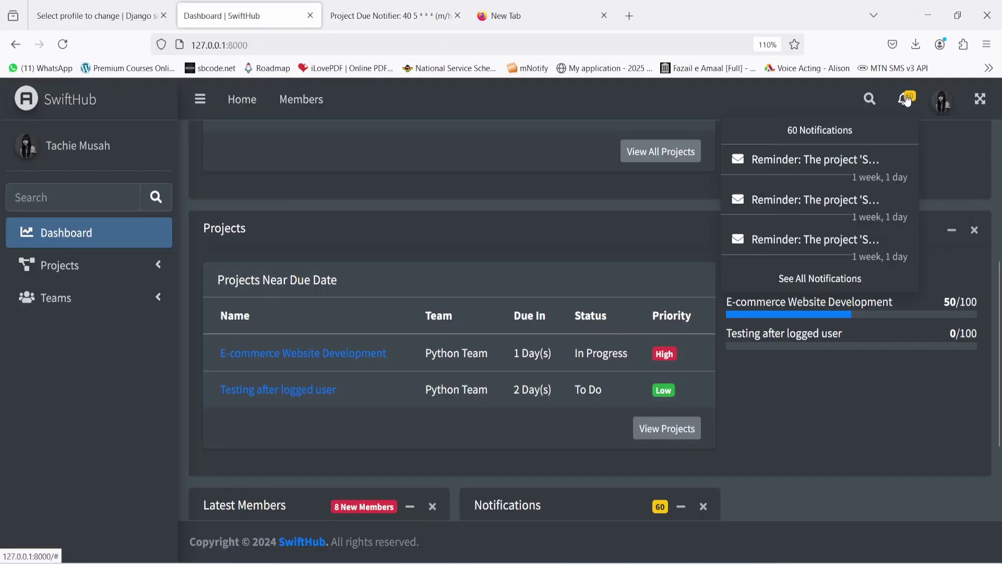
click(803, 278)
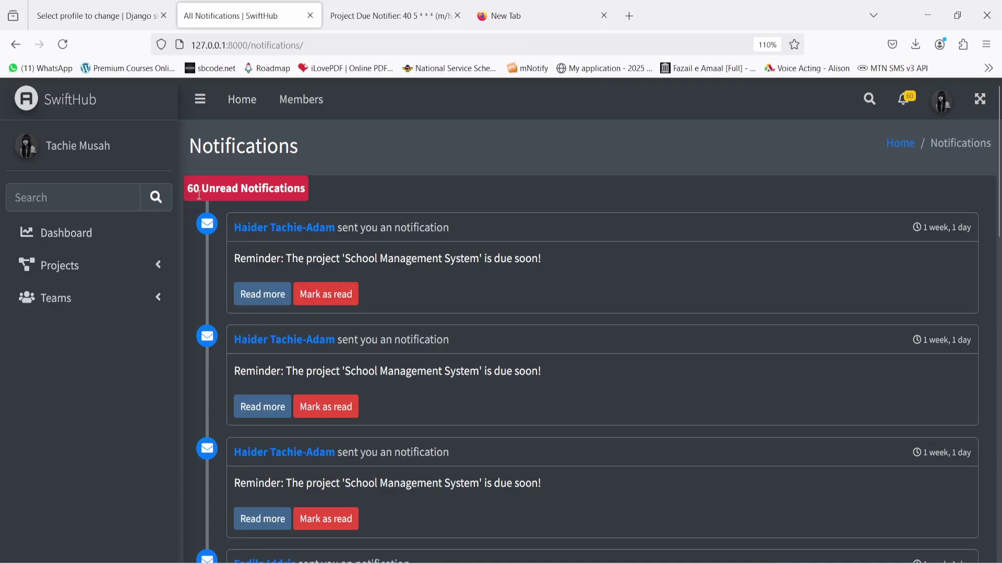
click(326, 296)
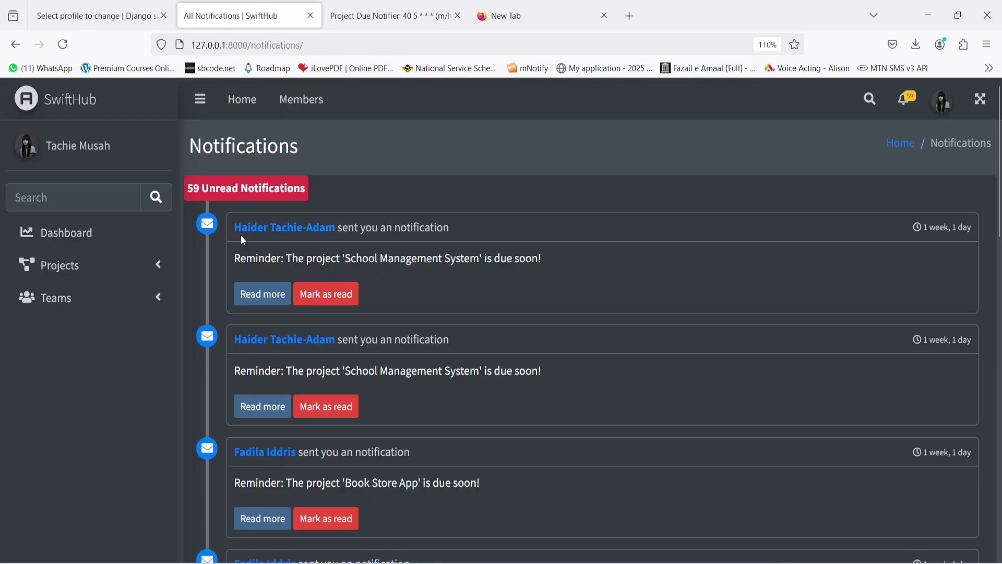
click(326, 295)
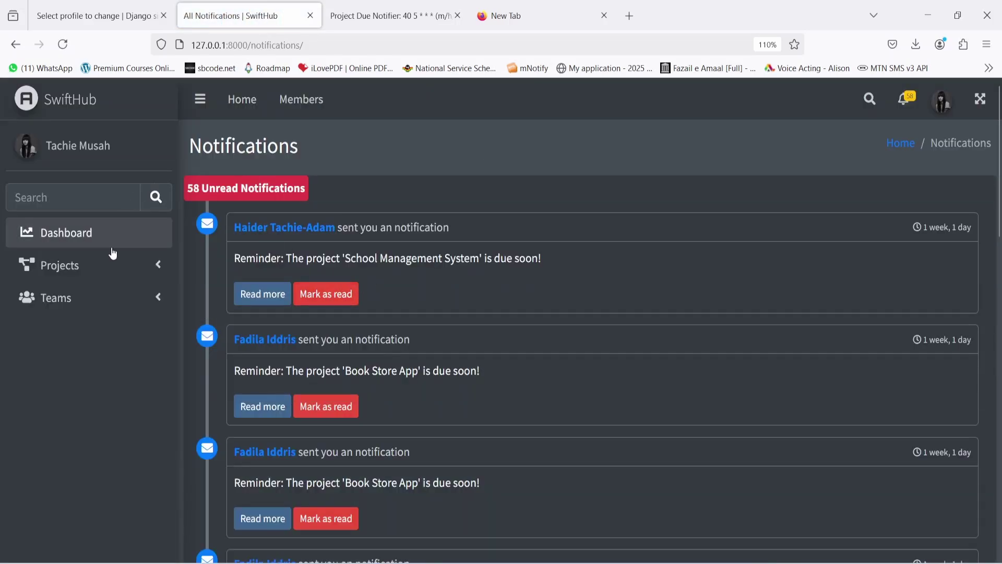
click(62, 102)
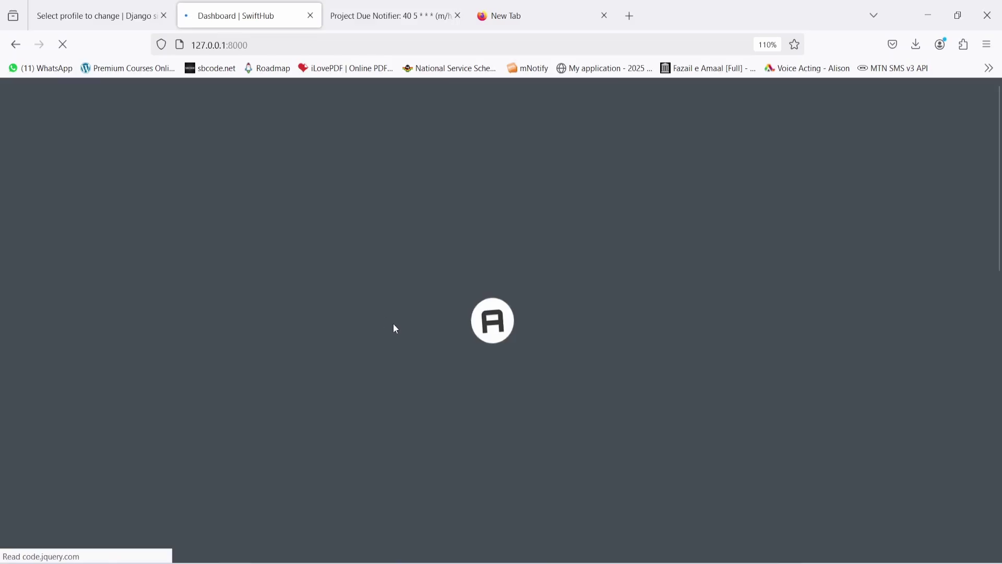
Open the members list and view the first member's Graphic Designer profile.
scroll(466, 350, down, 8)
scroll(466, 349, down, 5)
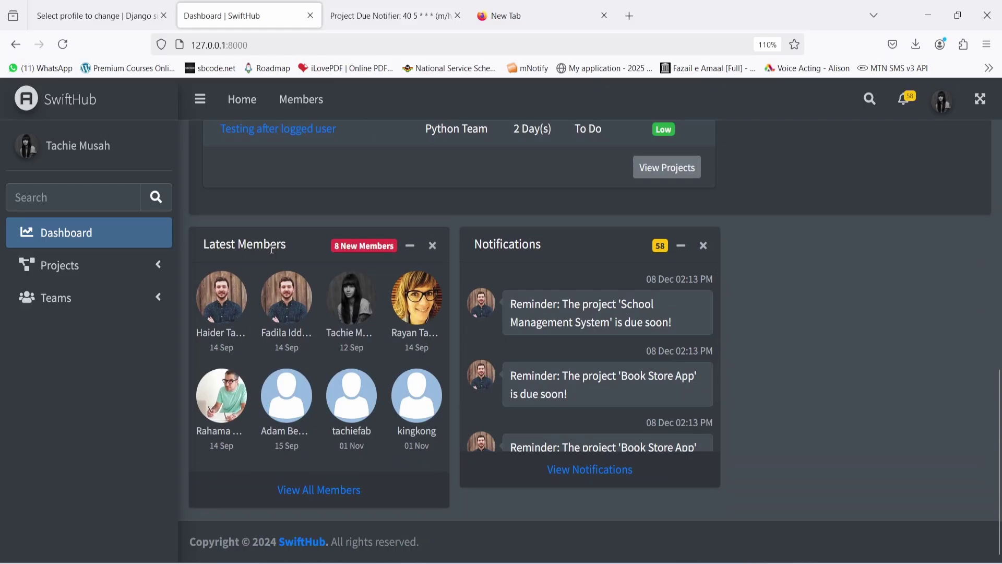
click(329, 491)
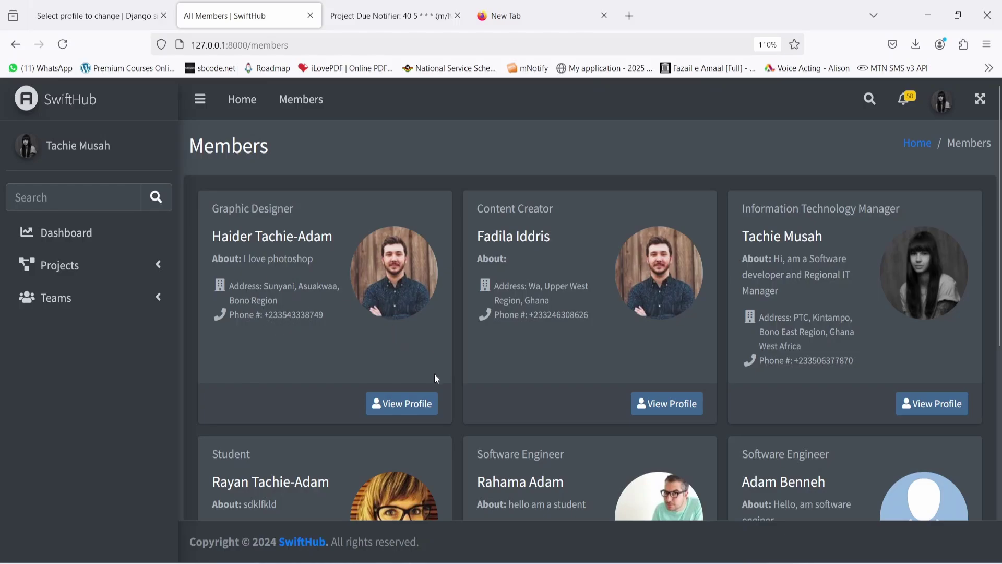
click(411, 408)
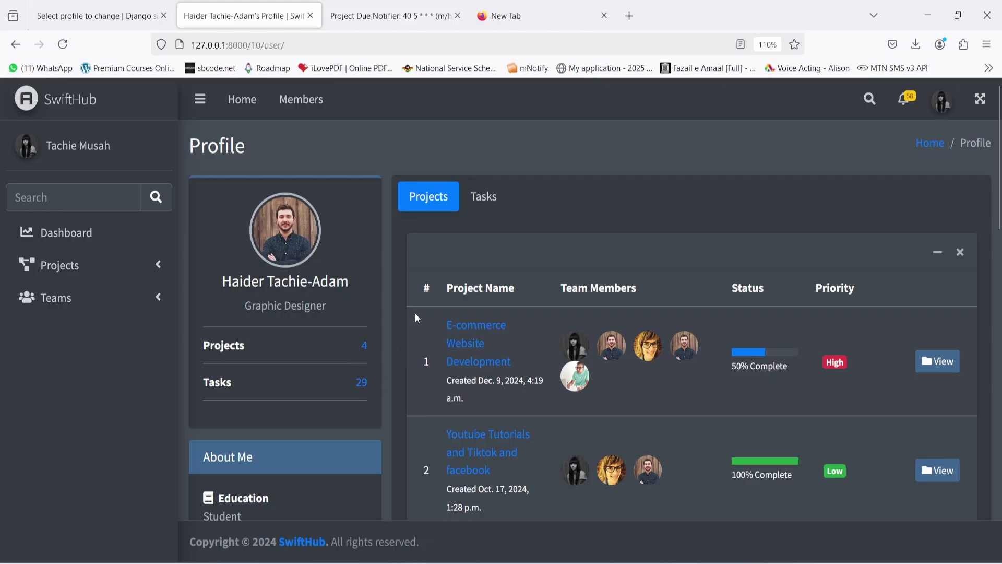
Switch the member profile to its Tasks list, showing 'This is a test task' at 100%.
scroll(373, 312, down, 5)
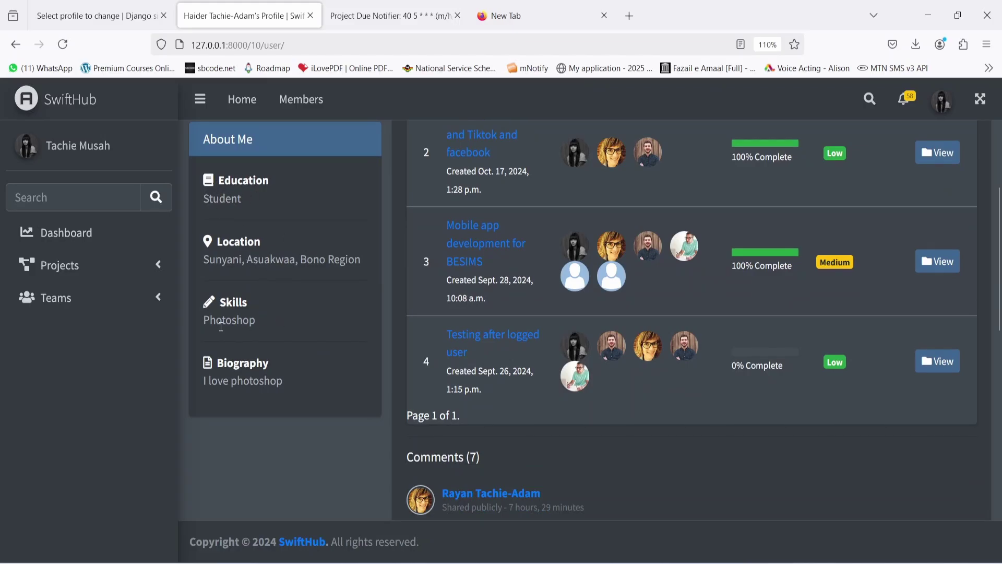
scroll(249, 371, up, 5)
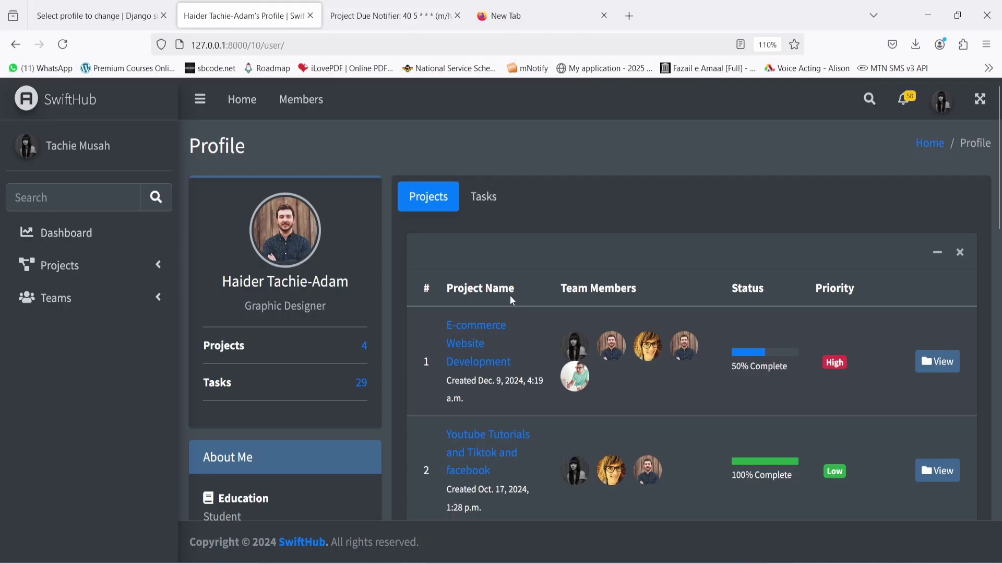
scroll(507, 296, down, 7)
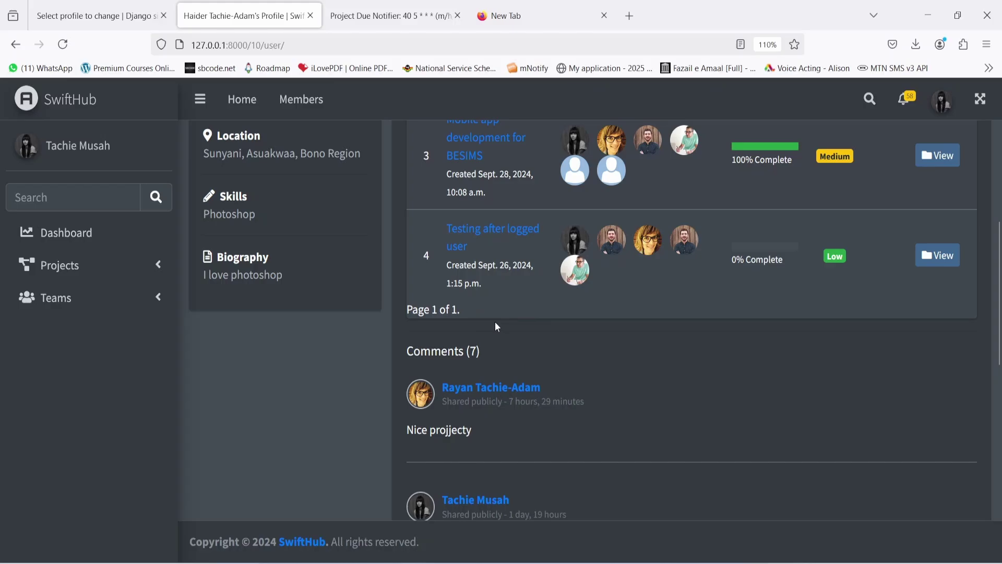
scroll(493, 316, up, 2)
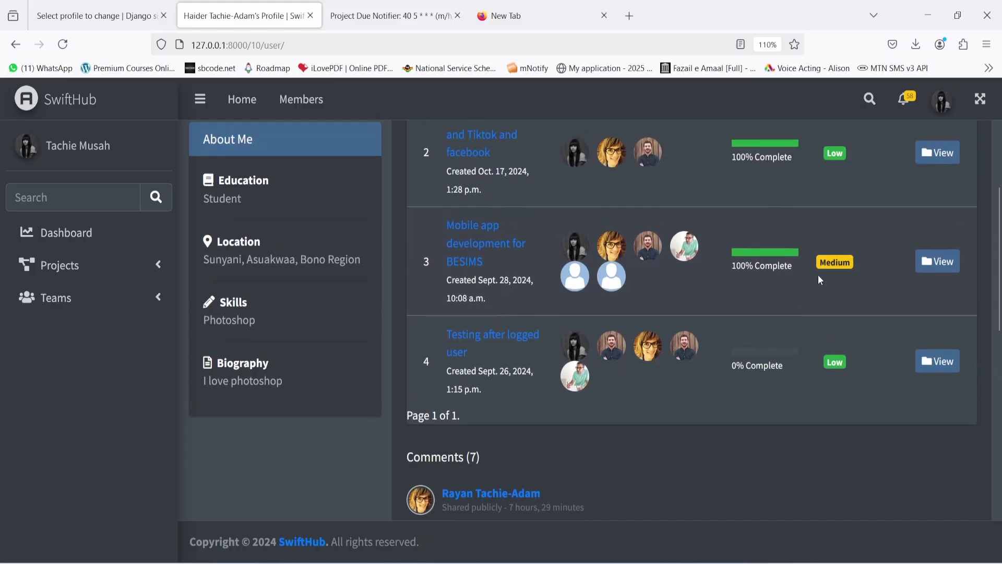
scroll(757, 322, up, 6)
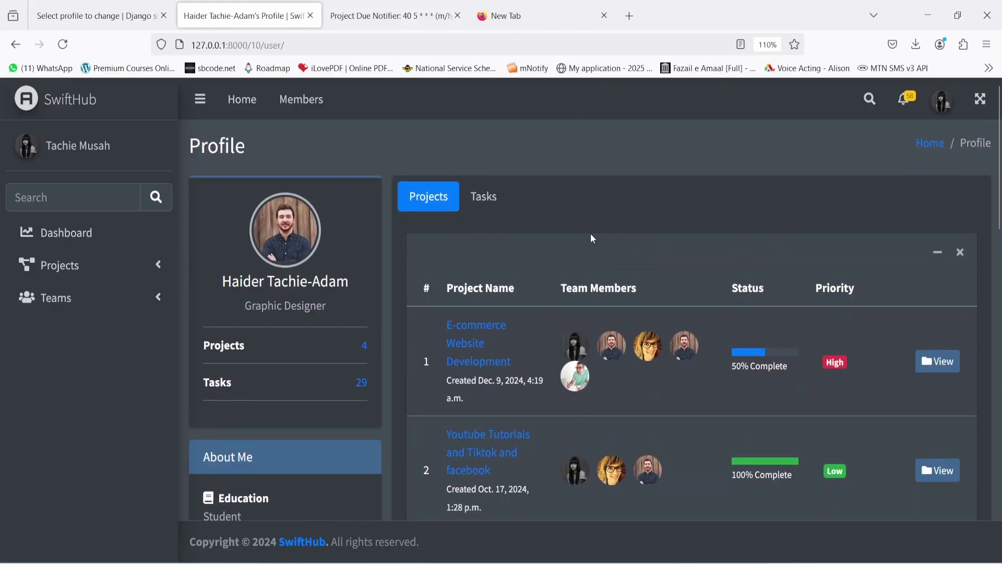
click(491, 197)
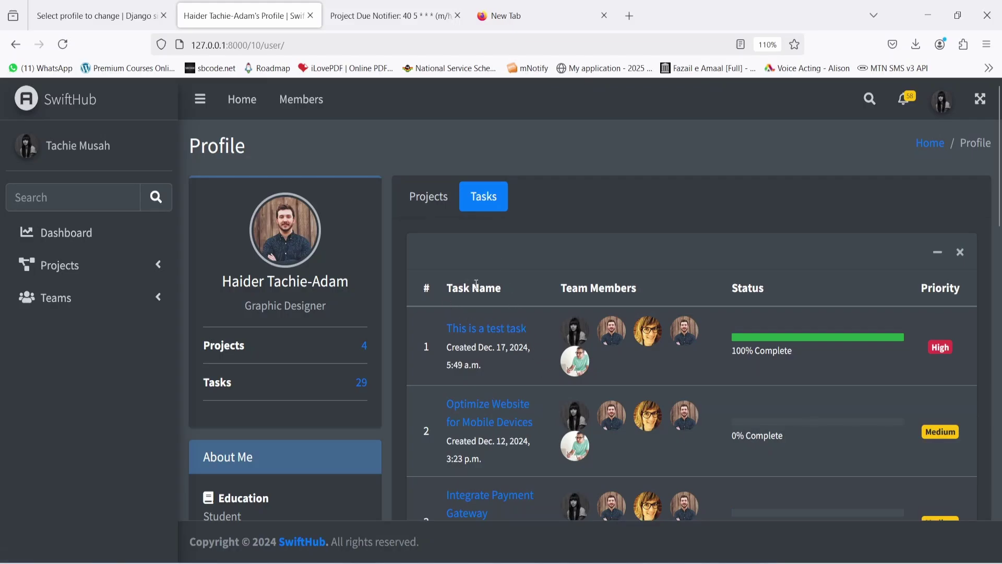
scroll(695, 334, down, 5)
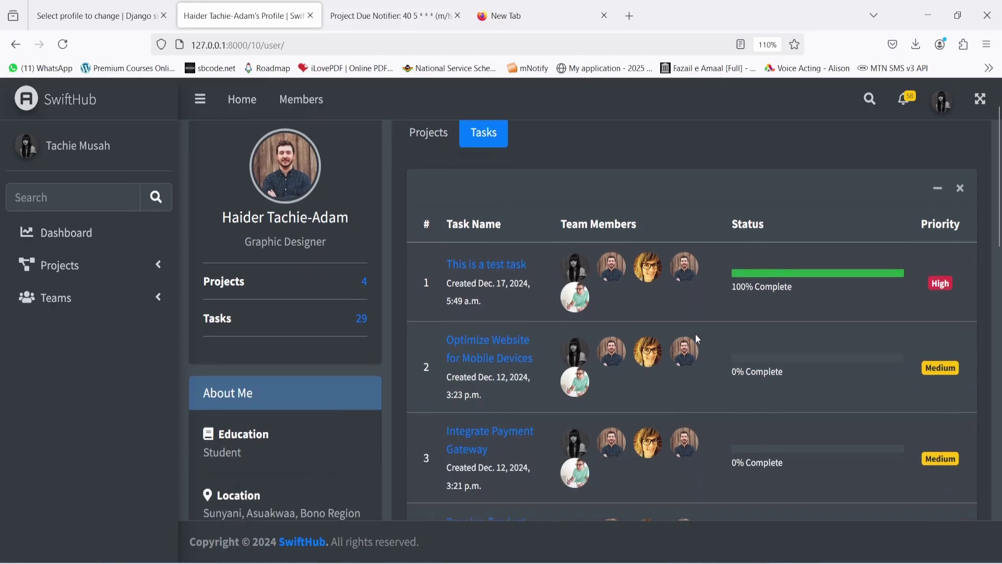
scroll(576, 309, down, 5)
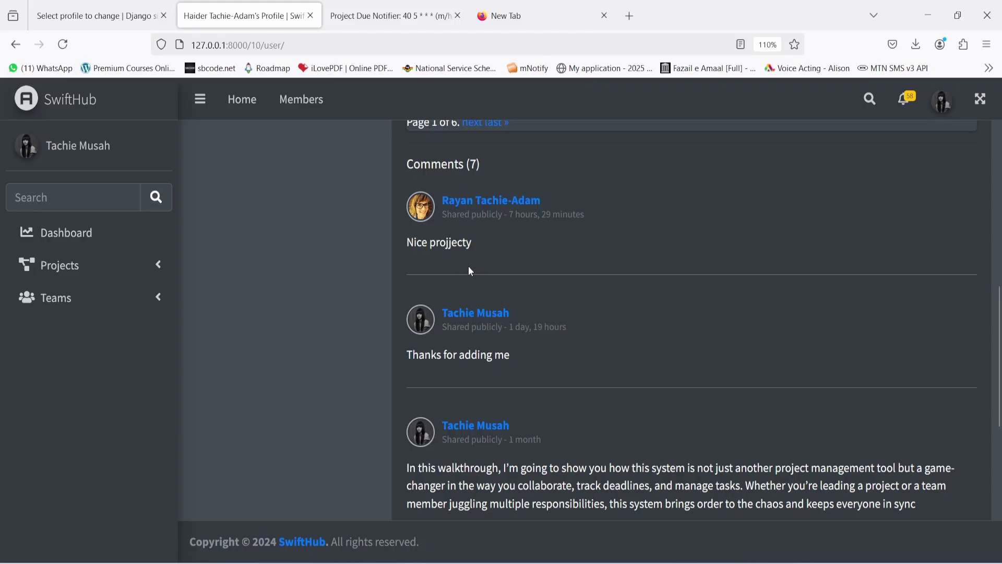
scroll(469, 265, up, 15)
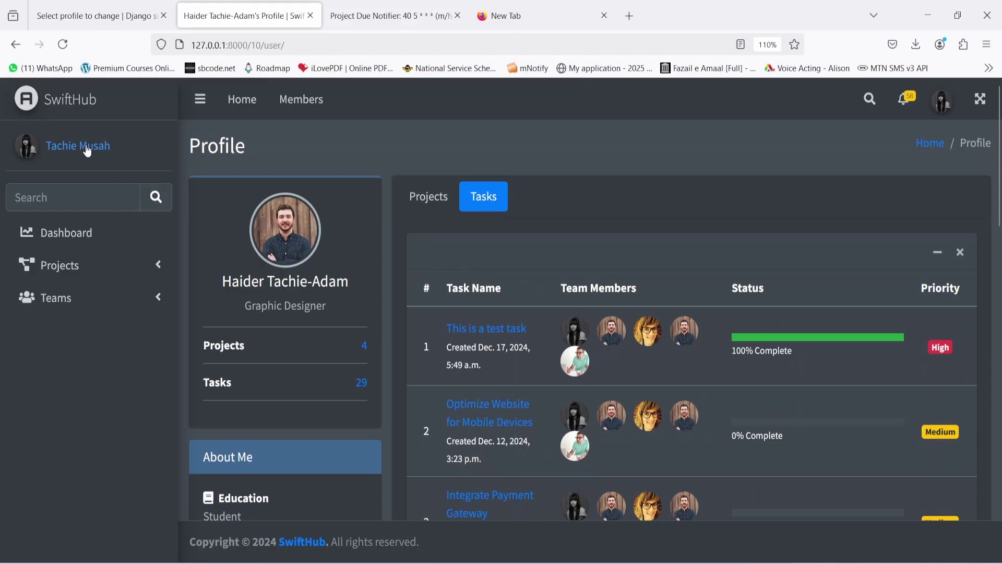
Go back to the Dashboard and open the E-commerce Website Development project.
click(82, 106)
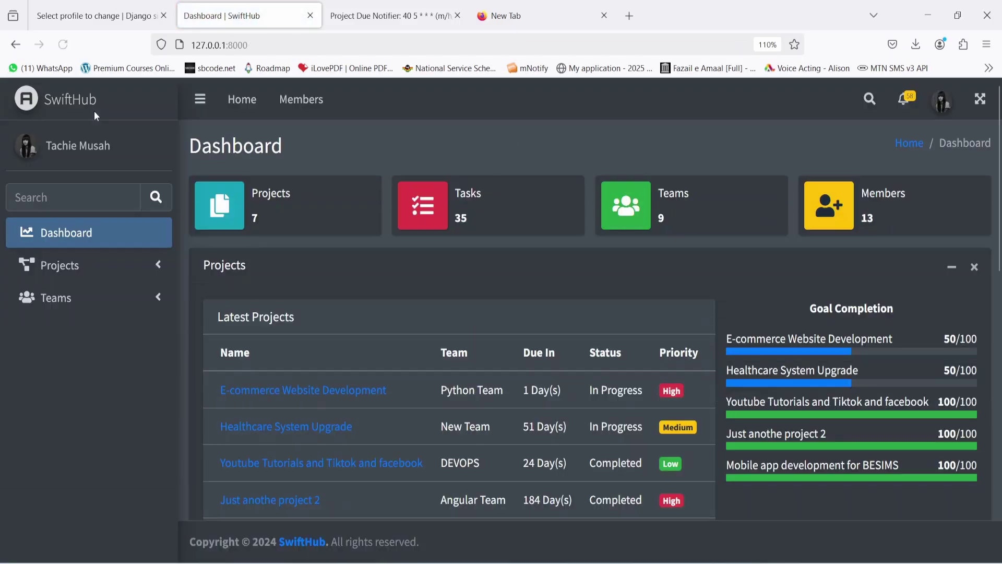
click(354, 390)
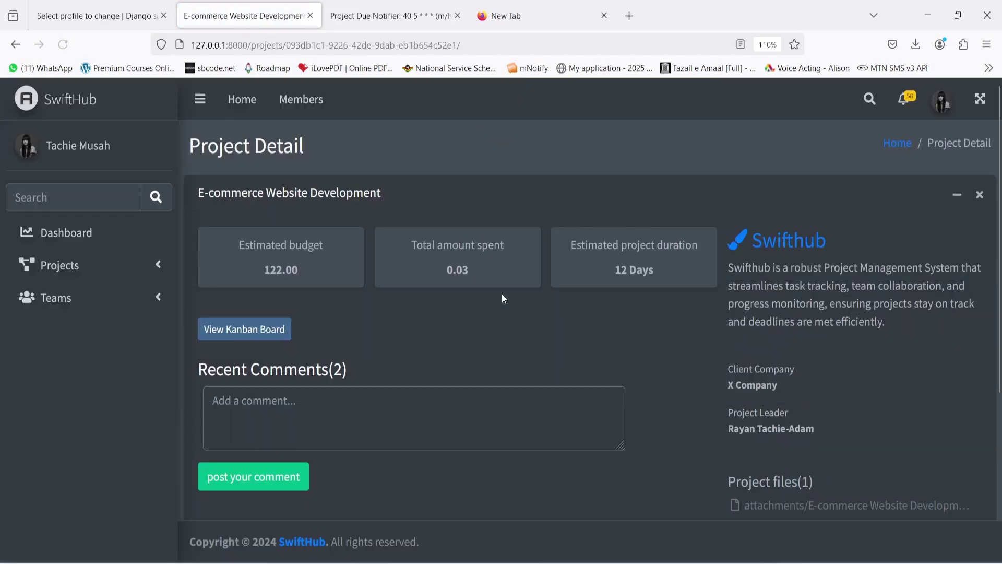
scroll(429, 320, down, 2)
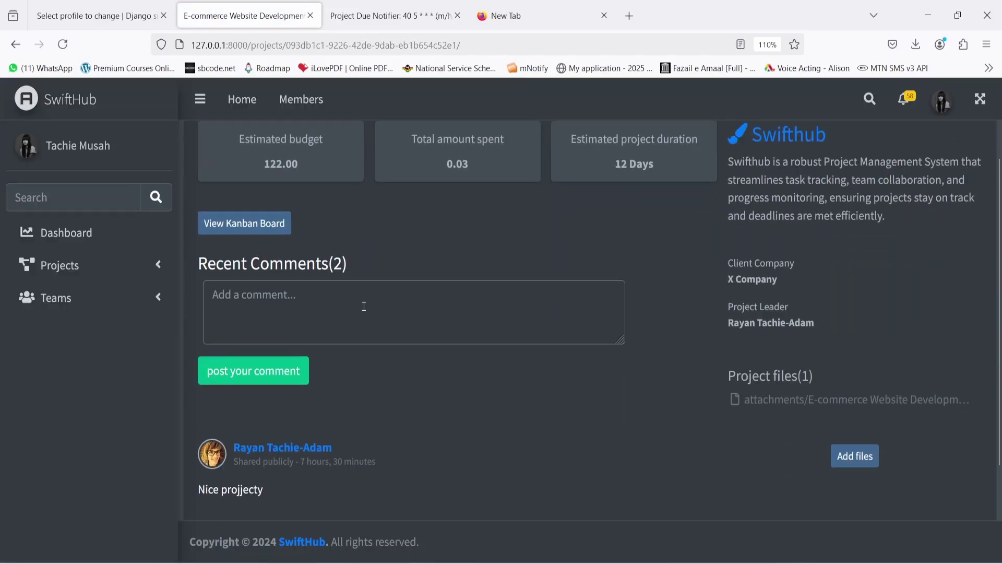
Post the comment 'Thanks for adding me' on the project and check it appears.
click(305, 307)
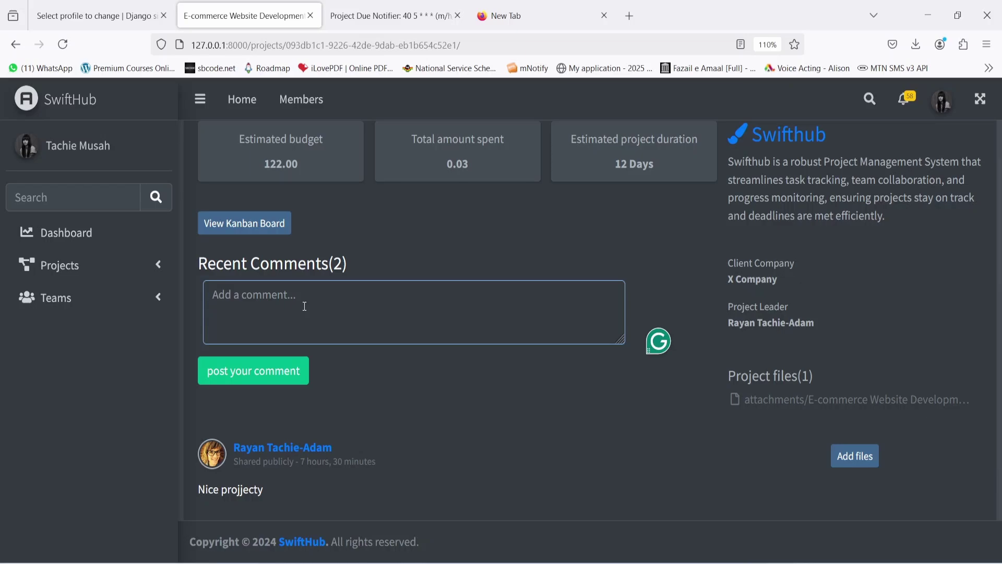
text(Thanks for adding me)
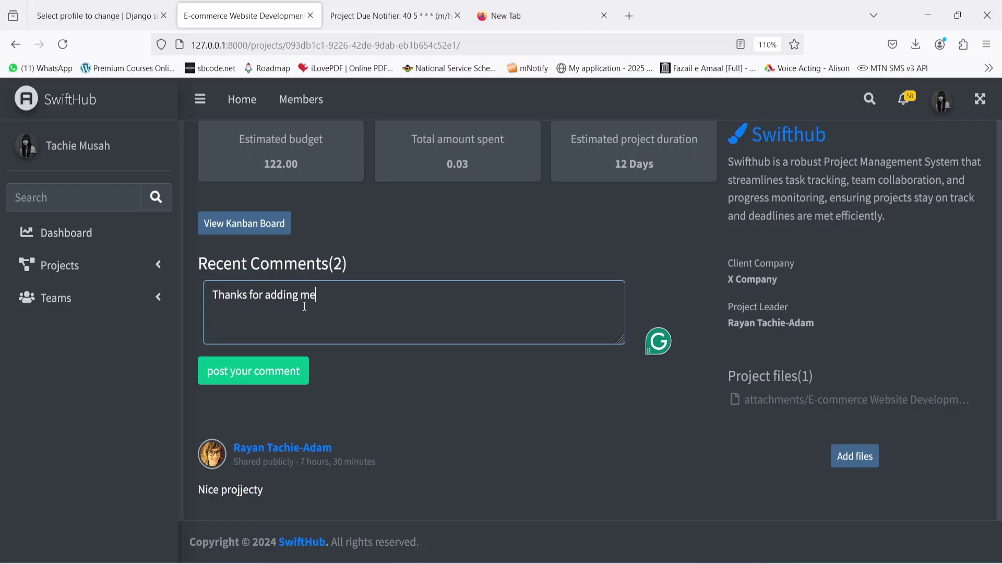
click(270, 377)
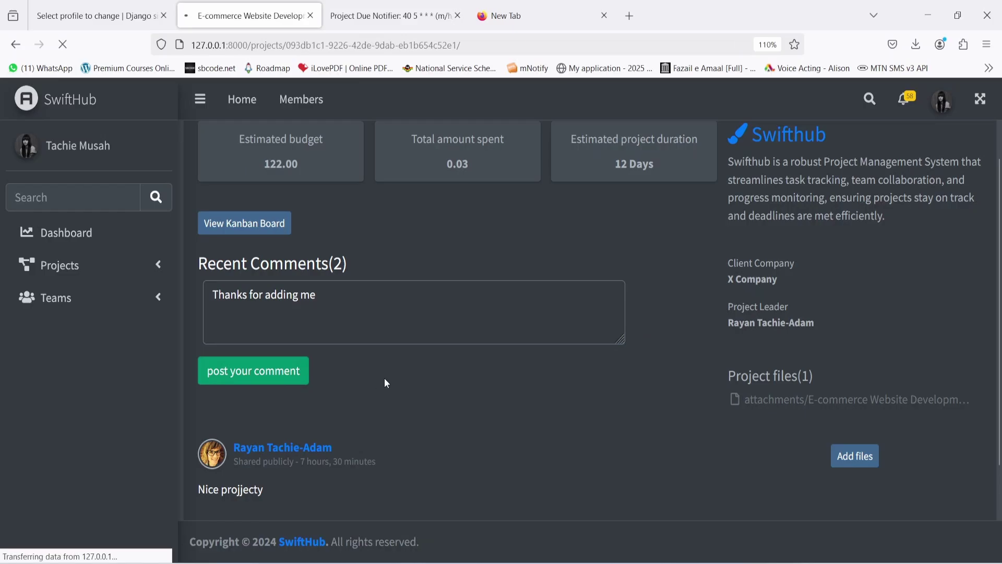
scroll(382, 387, down, 5)
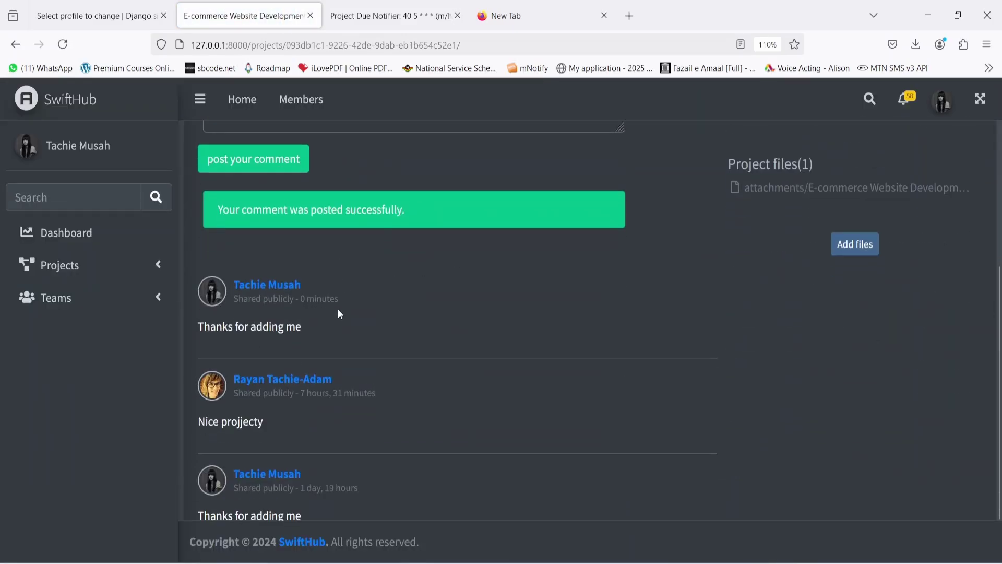
scroll(387, 311, up, 2)
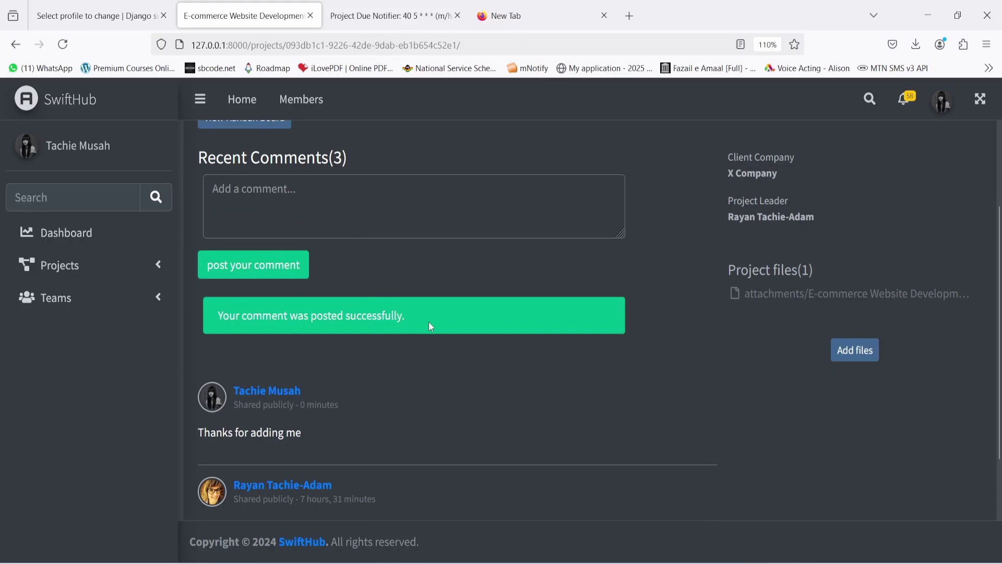
scroll(778, 332, up, 2)
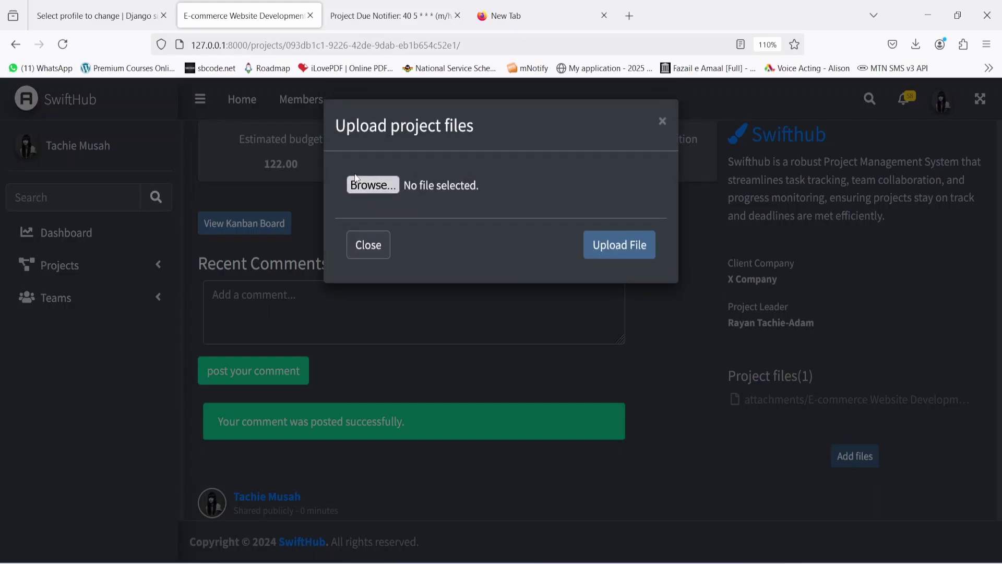
Upload user1-128x128.jpg to the project's files.
click(389, 186)
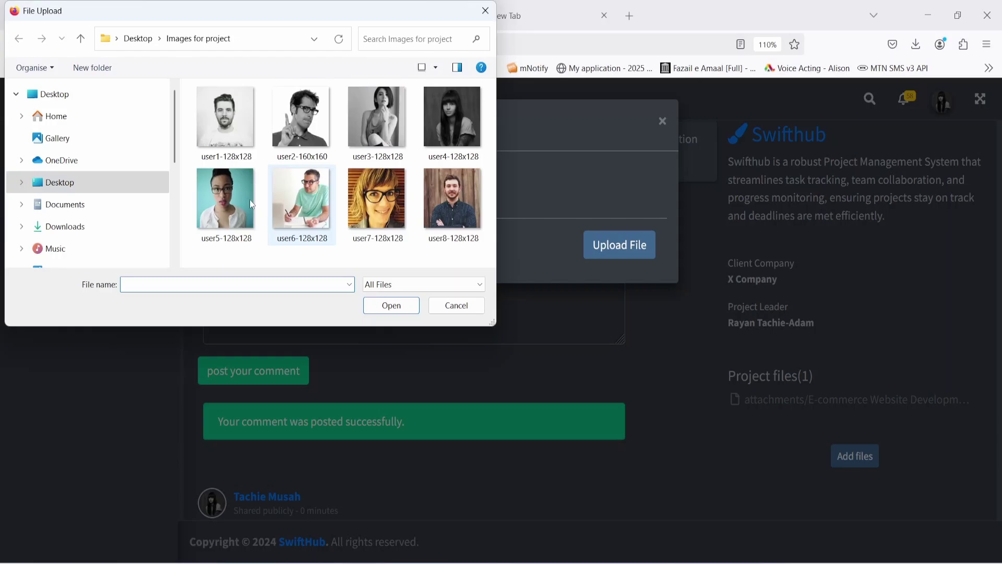
double_click(212, 129)
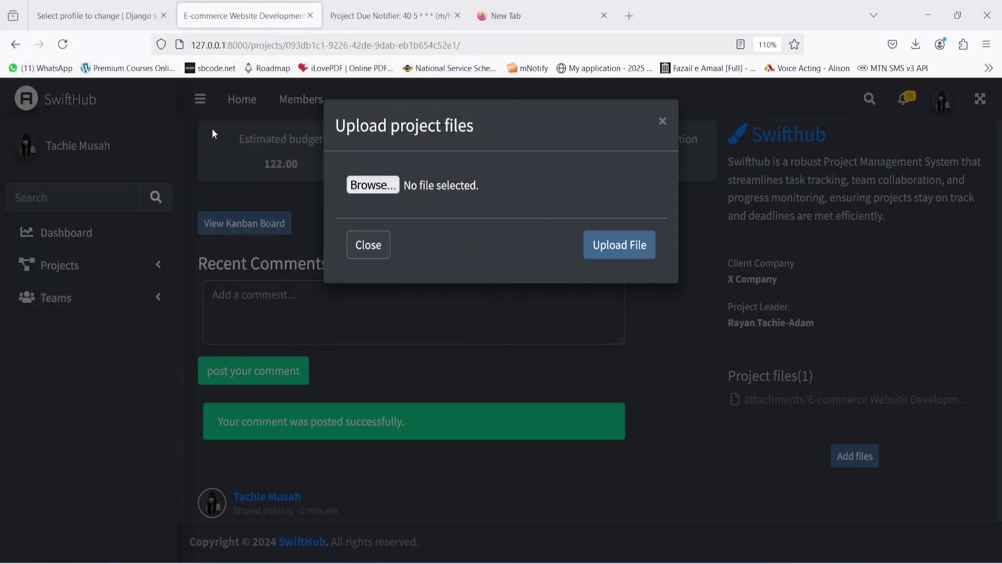
click(608, 246)
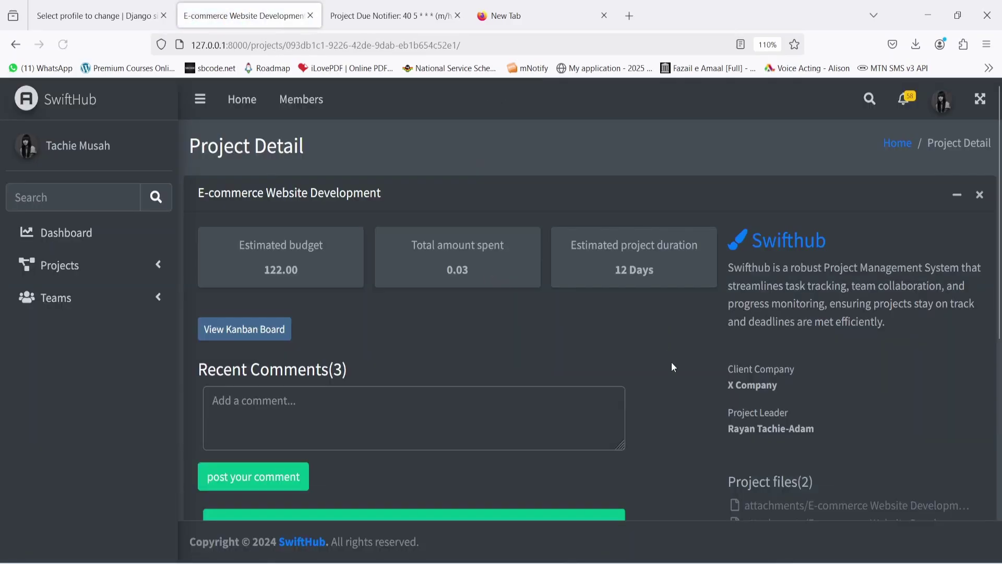
View the password-reset and uploaded image attachments in tabs, close them, then go to the Kanban board.
scroll(678, 367, down, 6)
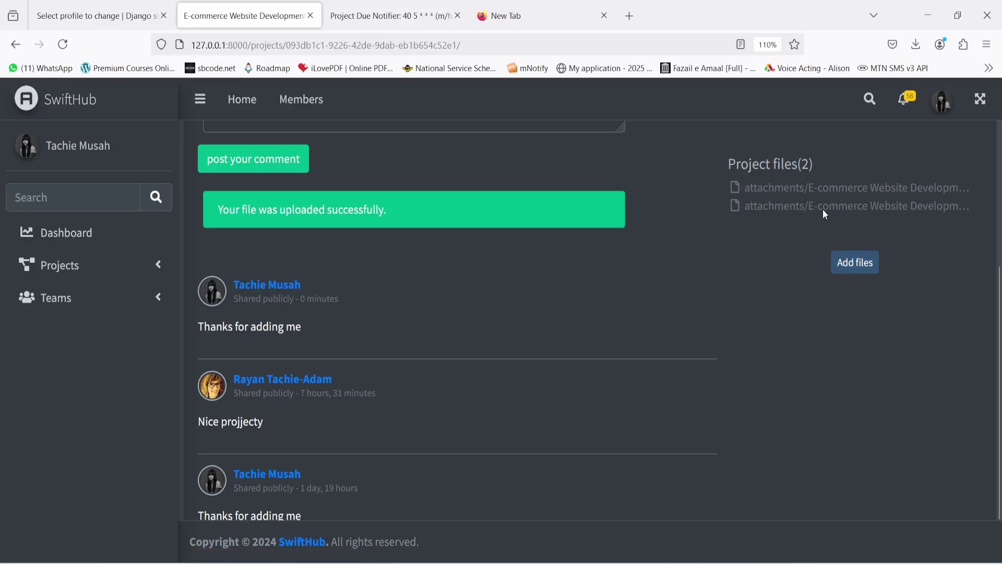
click(818, 189)
key(ctrl+shift+Tab)
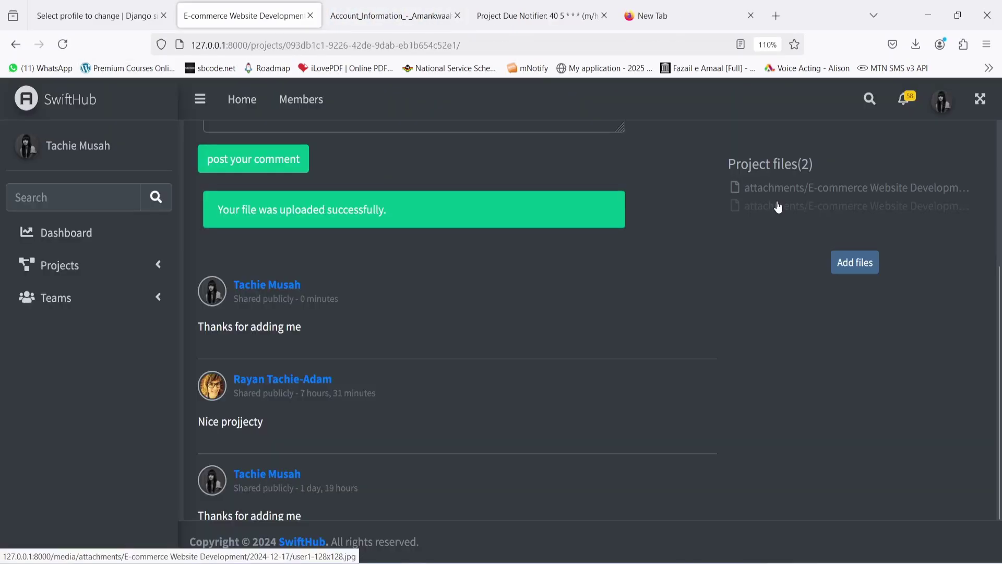
click(776, 205)
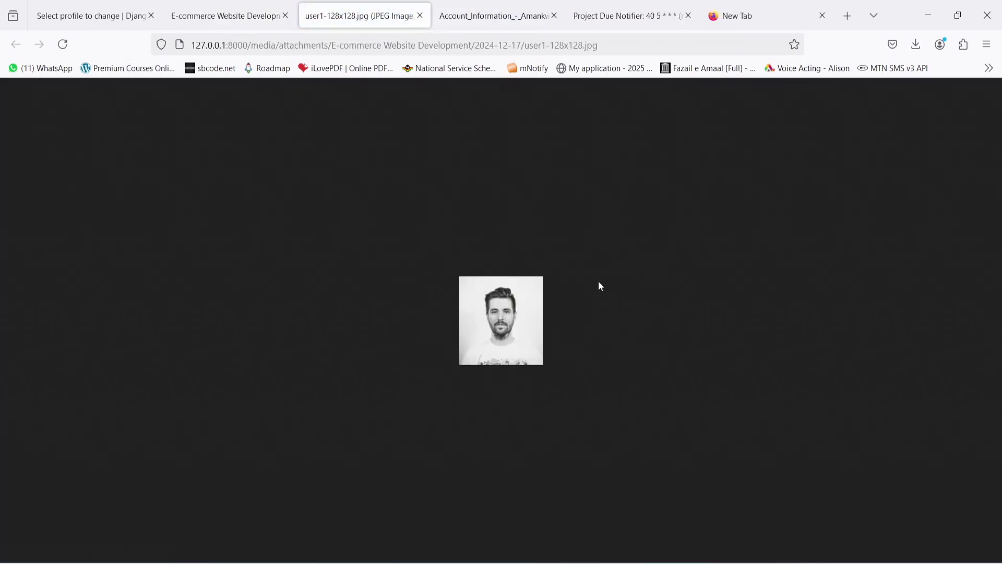
click(237, 17)
click(360, 16)
click(420, 15)
click(240, 23)
click(360, 16)
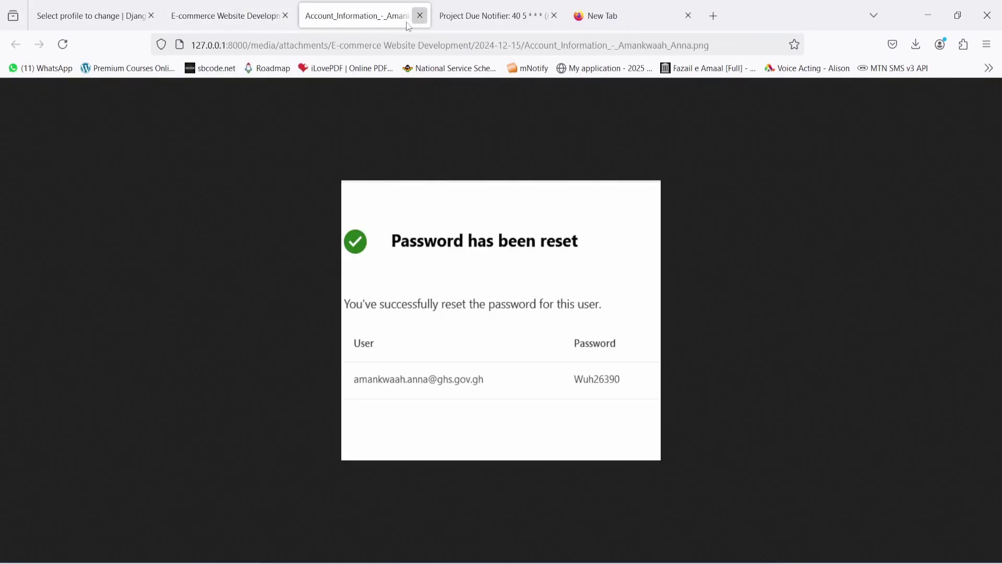
click(420, 15)
click(244, 20)
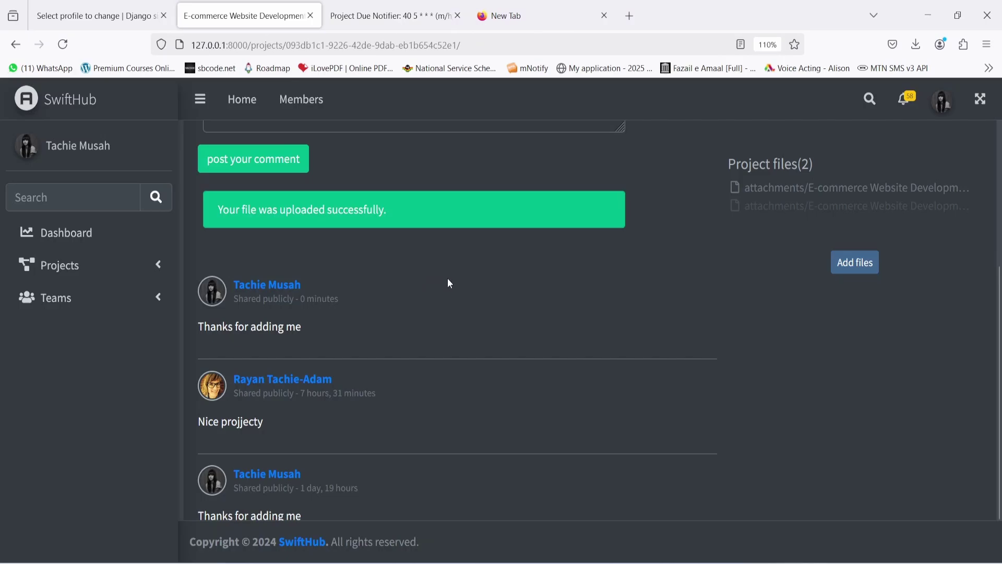
scroll(449, 281, down, 2)
scroll(439, 313, up, 10)
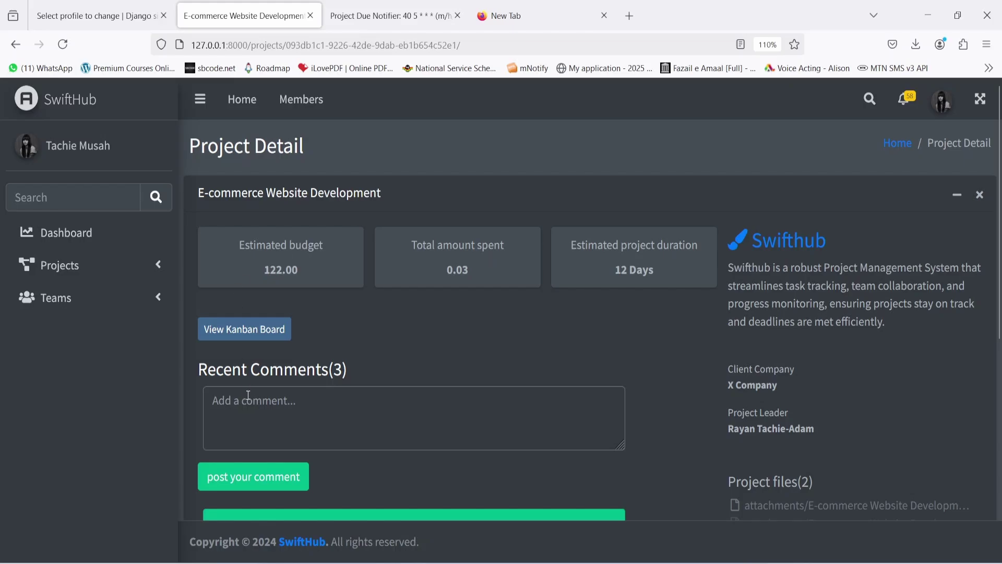
click(253, 332)
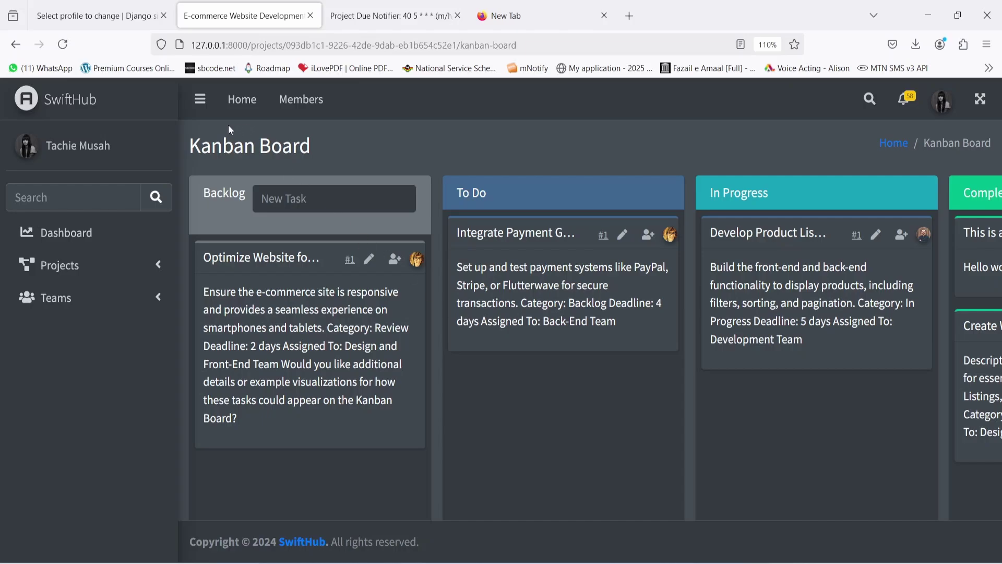
With the sidebar collapsed and zoom at 100%, add Backlog task 'This is a new task'.
click(200, 99)
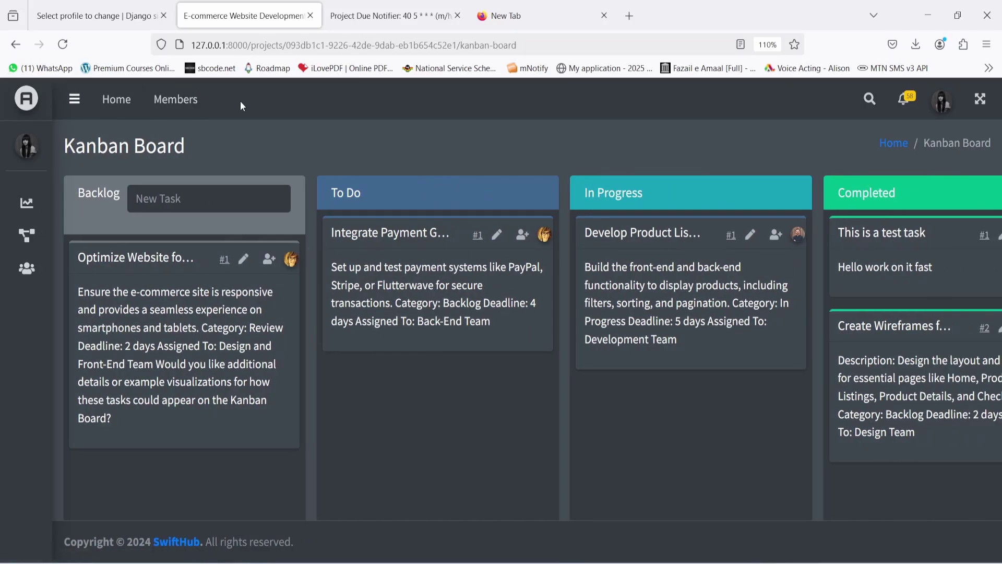
key(ctrl+minus)
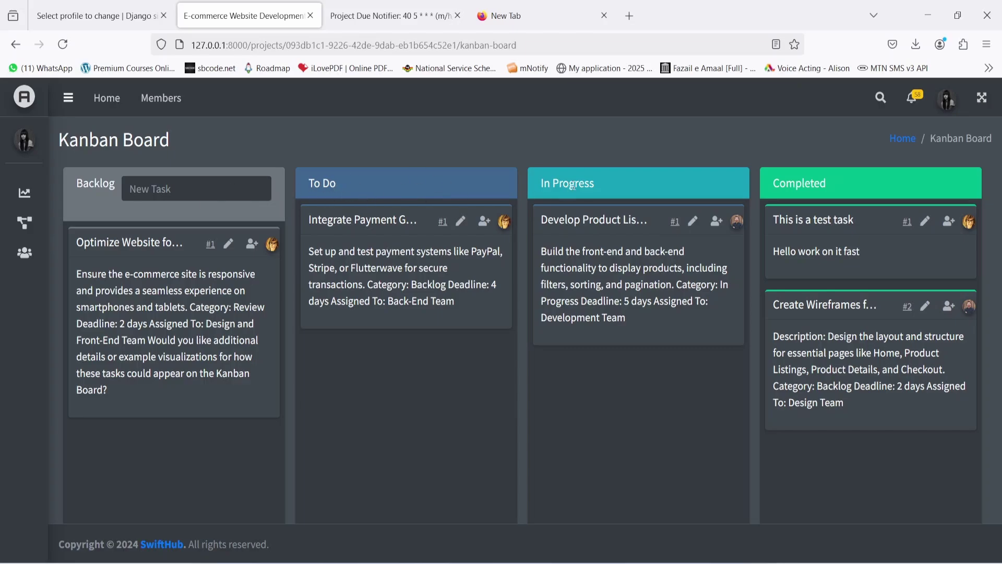
click(196, 189)
text(Thi)
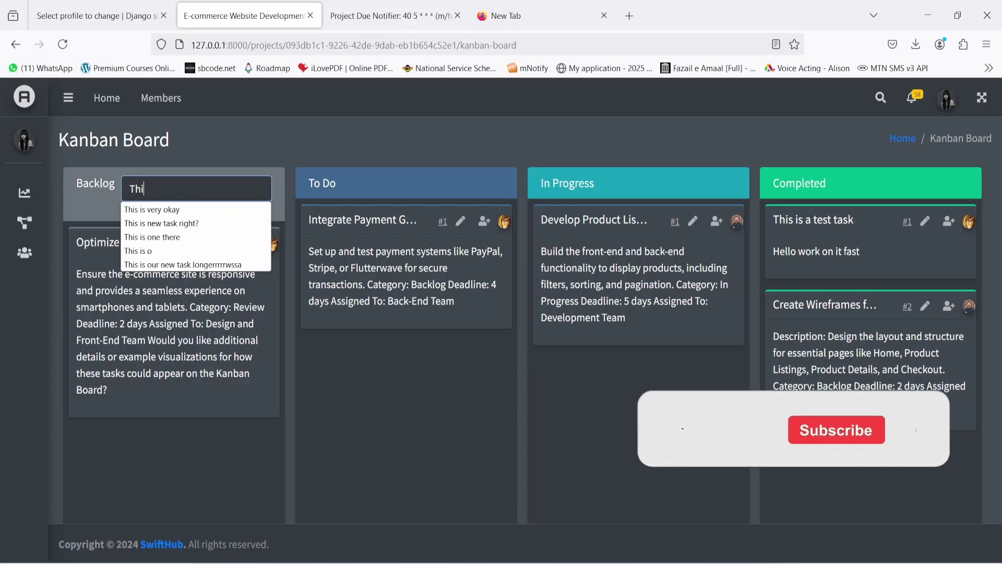
text(s is a new ts)
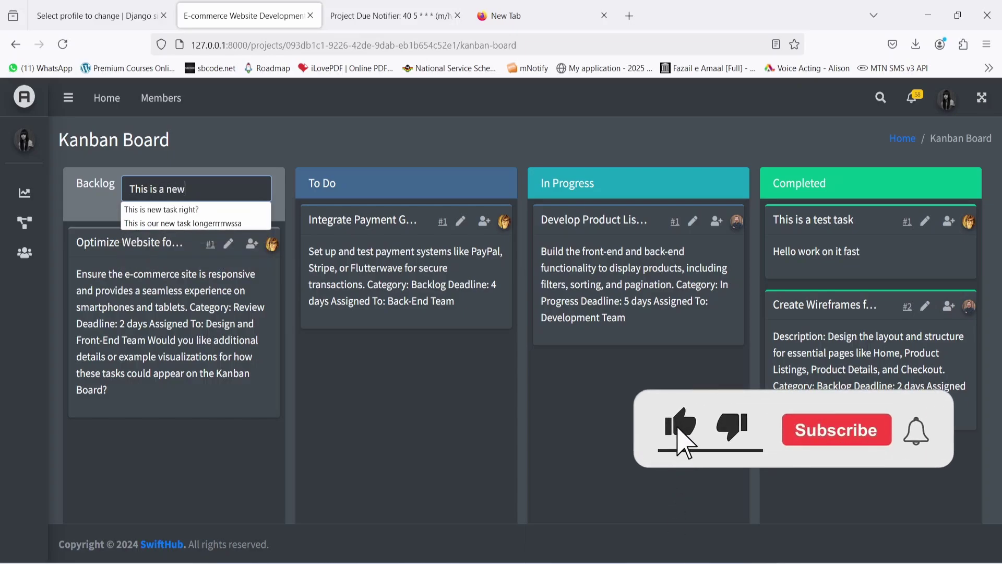
key(BackSpace)
text(ask)
key(BackSpace)
key(BackSpace)
key(BackSpace)
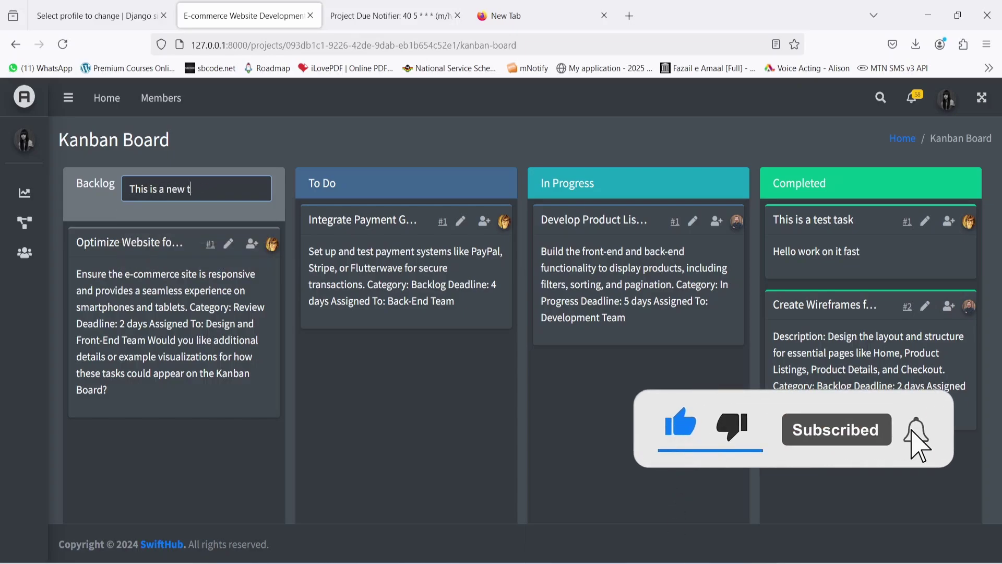
text(ask)
key(Return)
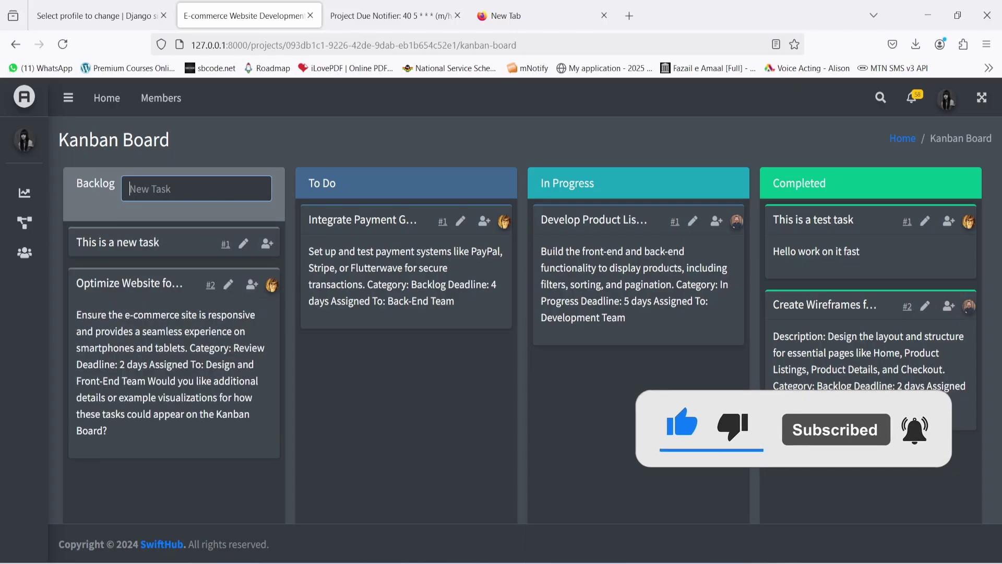
Assign a team member to 'This is a new task'.
click(262, 245)
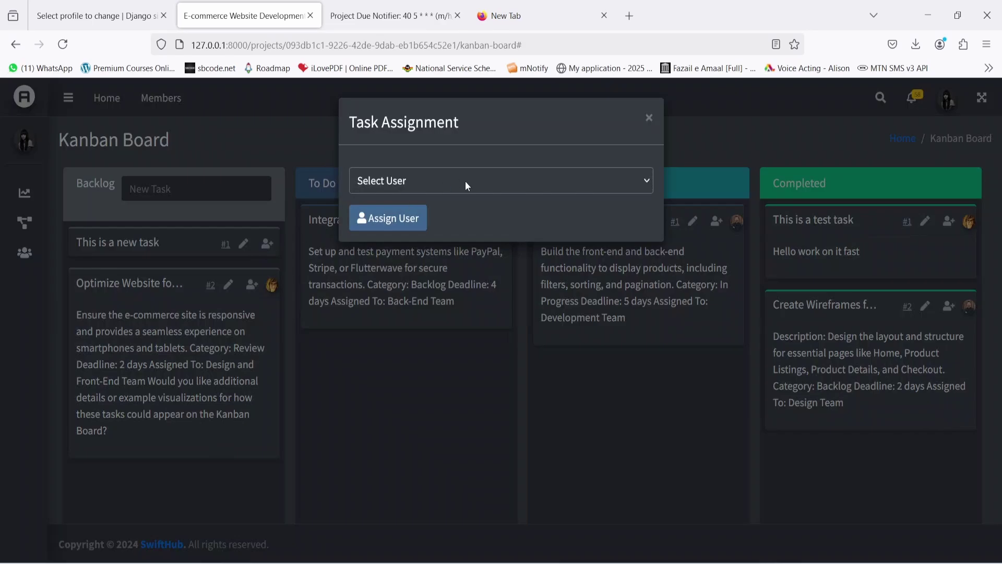
click(465, 181)
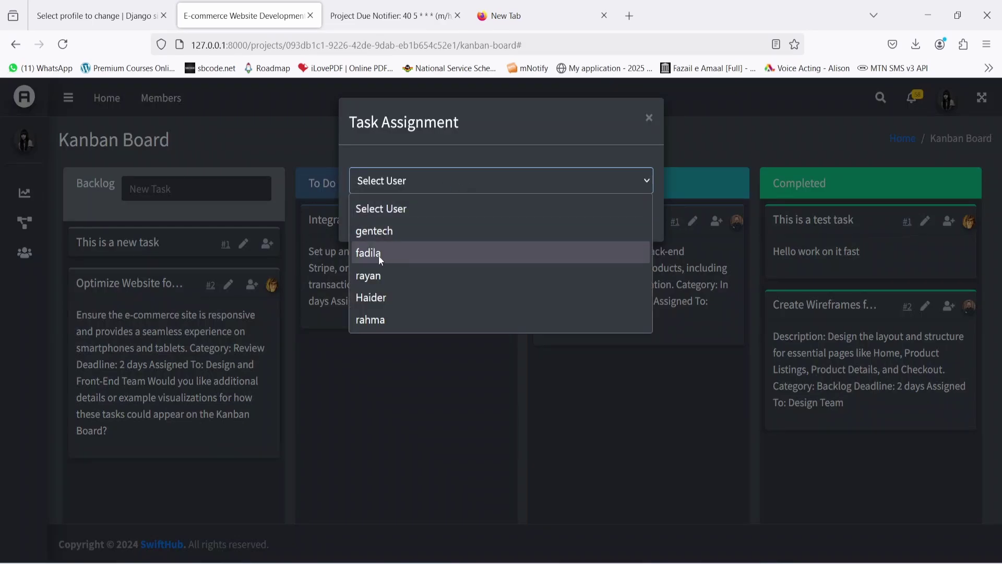
click(377, 277)
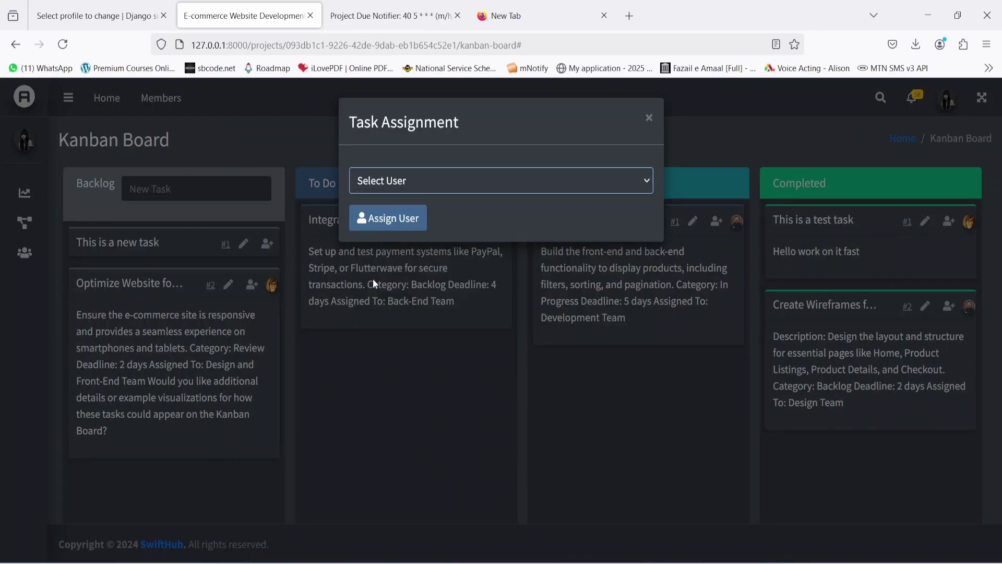
click(391, 222)
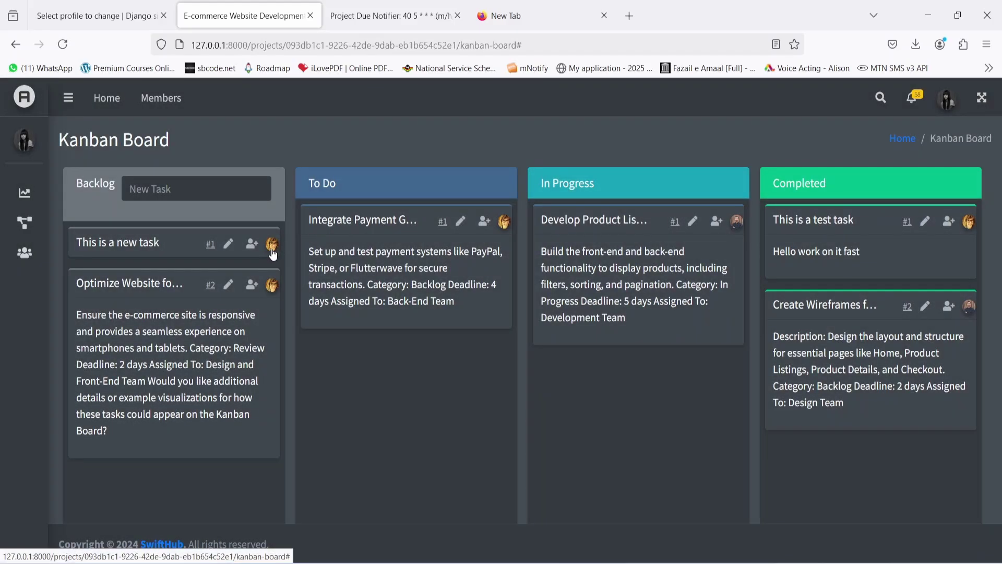
Reassign the task to a different team member and bring up its Update Task form.
click(251, 242)
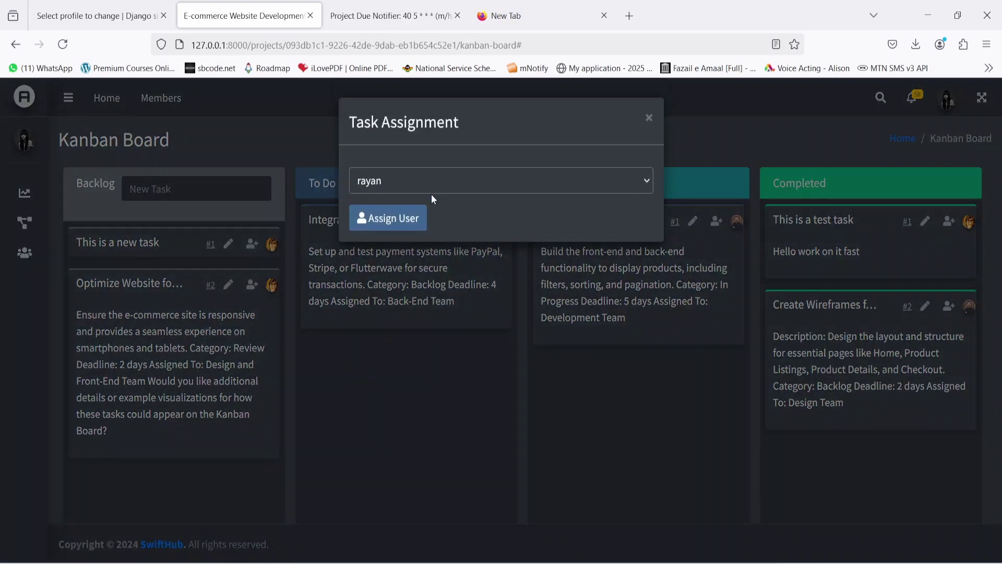
click(440, 182)
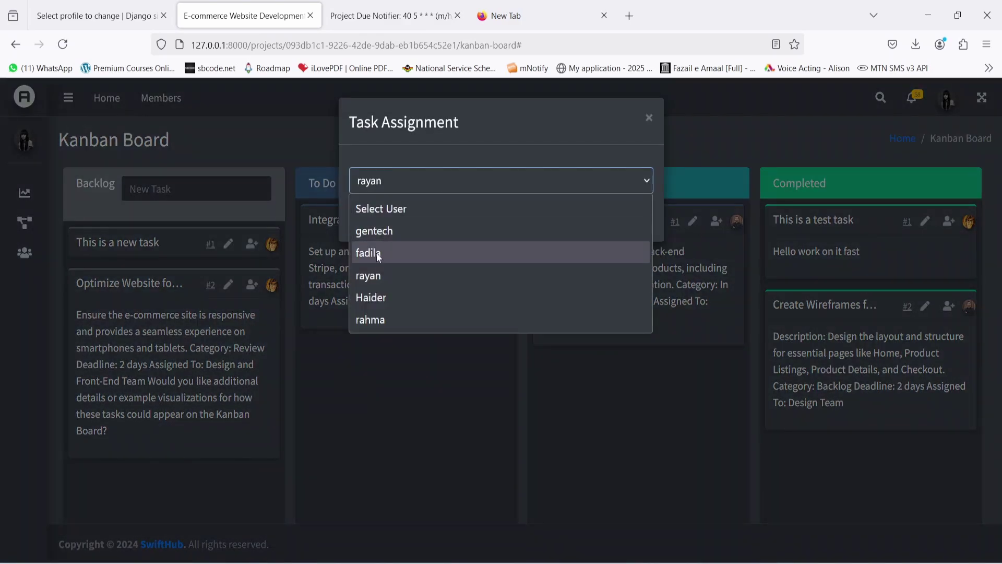
click(377, 252)
click(396, 222)
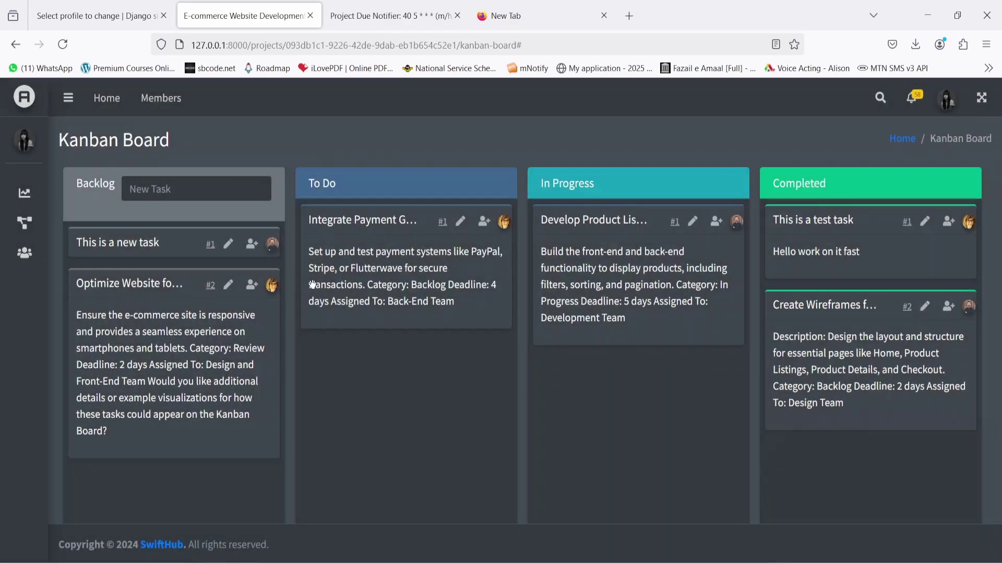
click(228, 245)
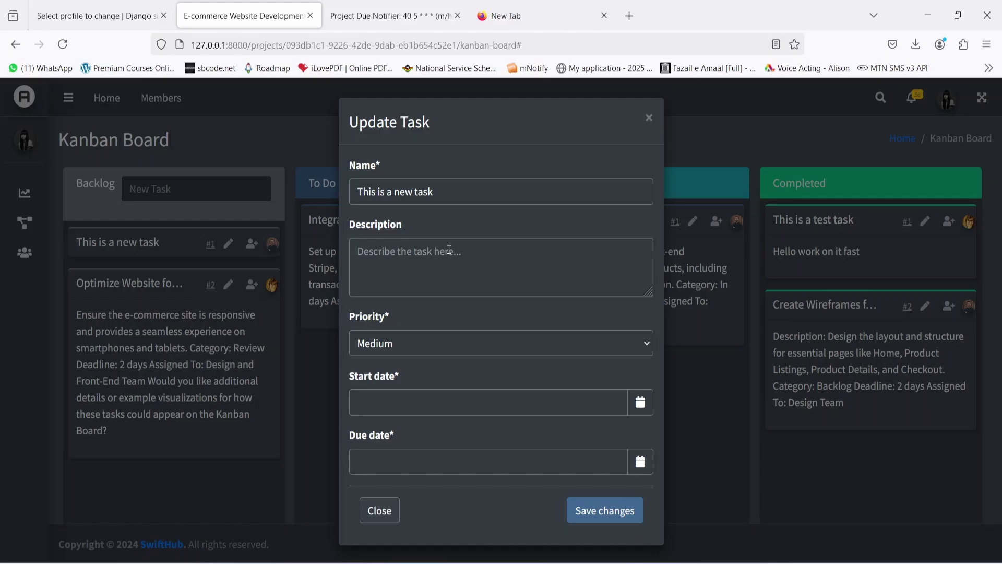
Write the description 'This is a new task.' with 'Treat it urgently' on a second line.
click(448, 251)
text(Thi)
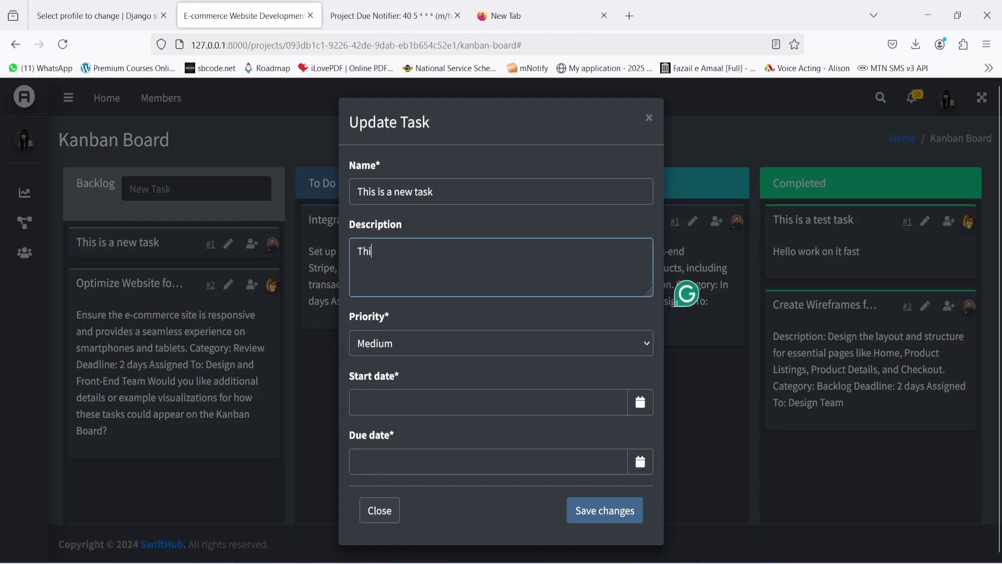
text(s is a new task)
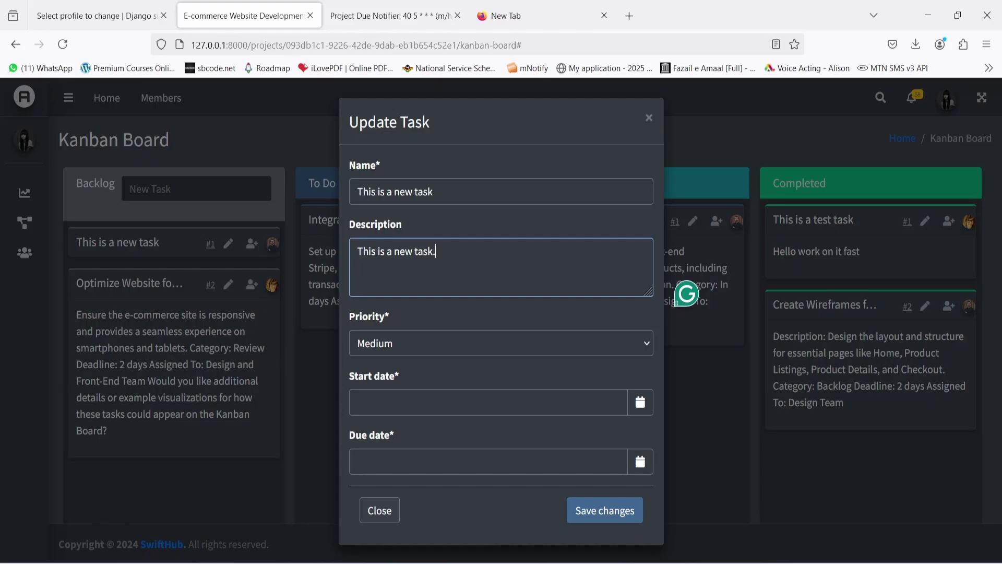
text(.)
key(Return)
text(Tesd)
key(BackSpace)
key(BackSpace)
key(BackSpace)
text(reat it urg)
key(BackSpace)
key(BackSpace)
text(rgently)
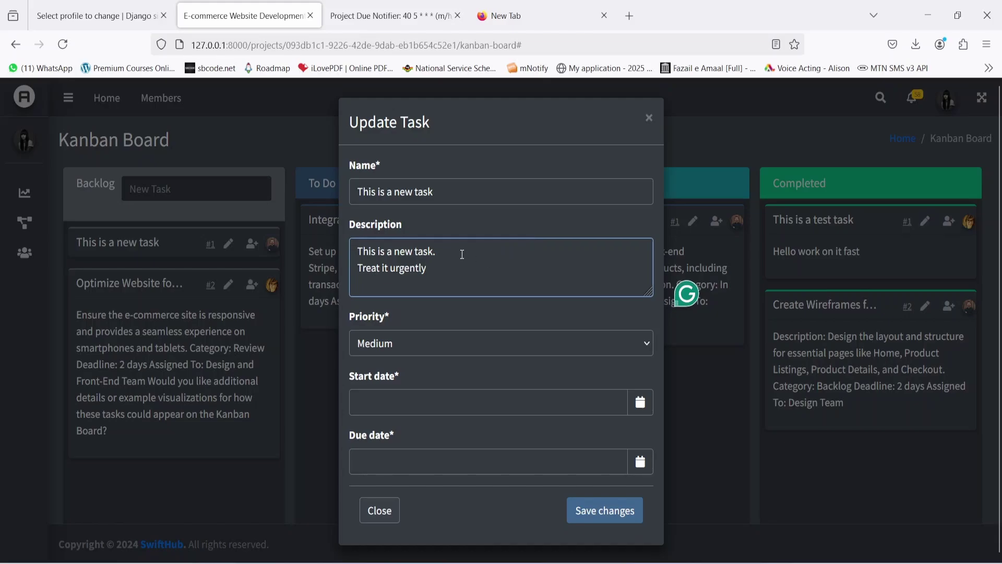
Keep Medium priority, set start 17 Dec and due 19 Dec 2024, and save.
click(443, 343)
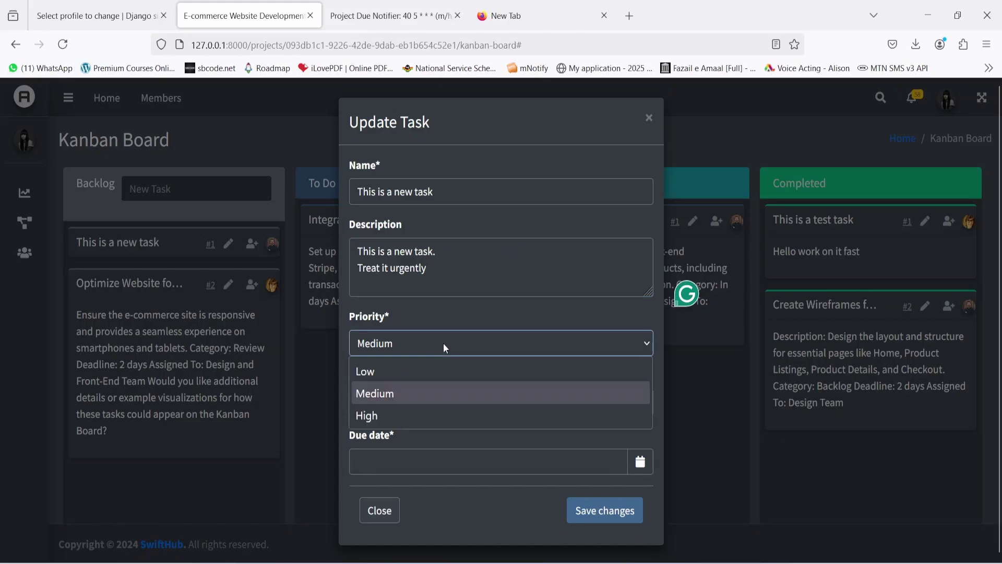
click(443, 343)
click(443, 343)
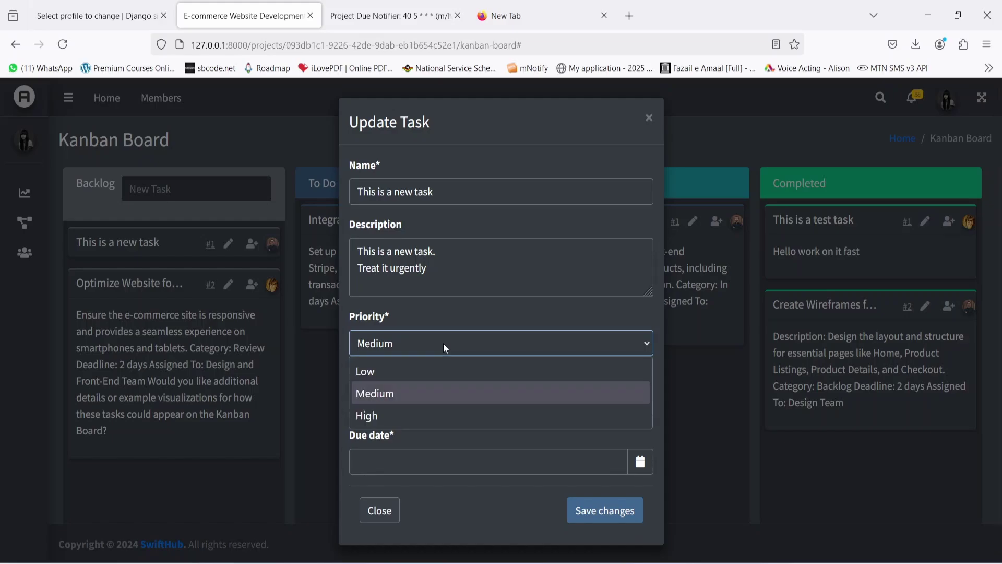
click(443, 343)
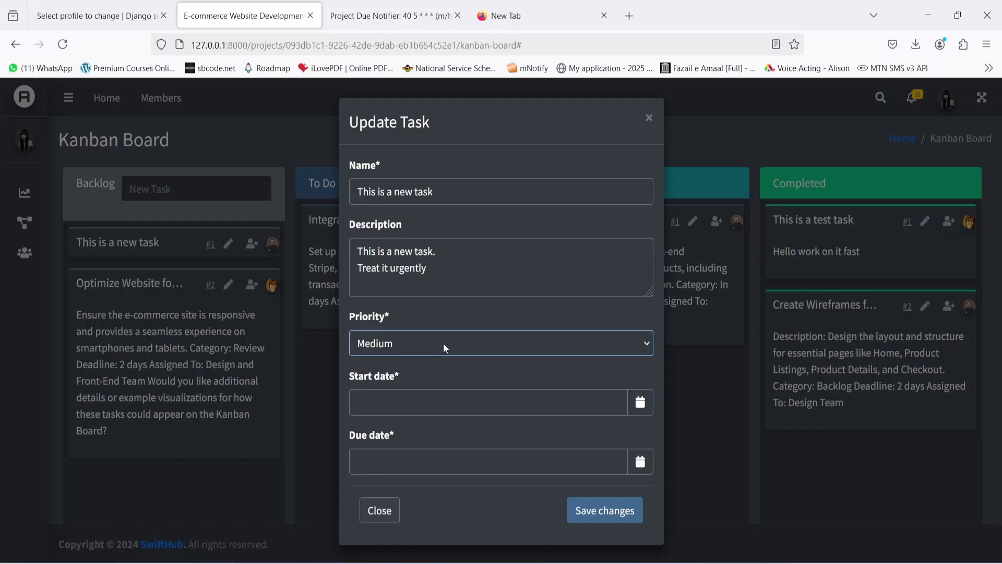
click(639, 403)
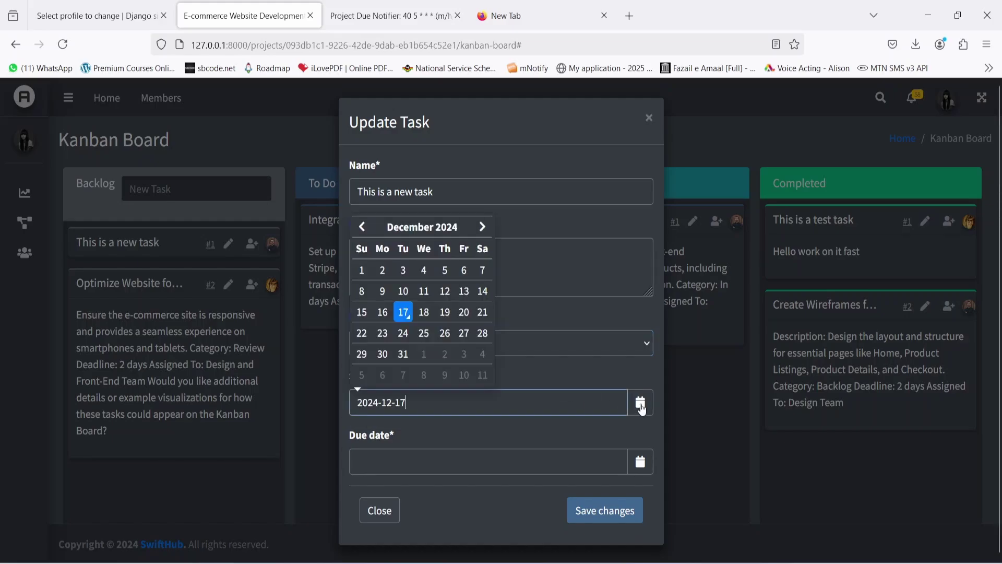
click(403, 312)
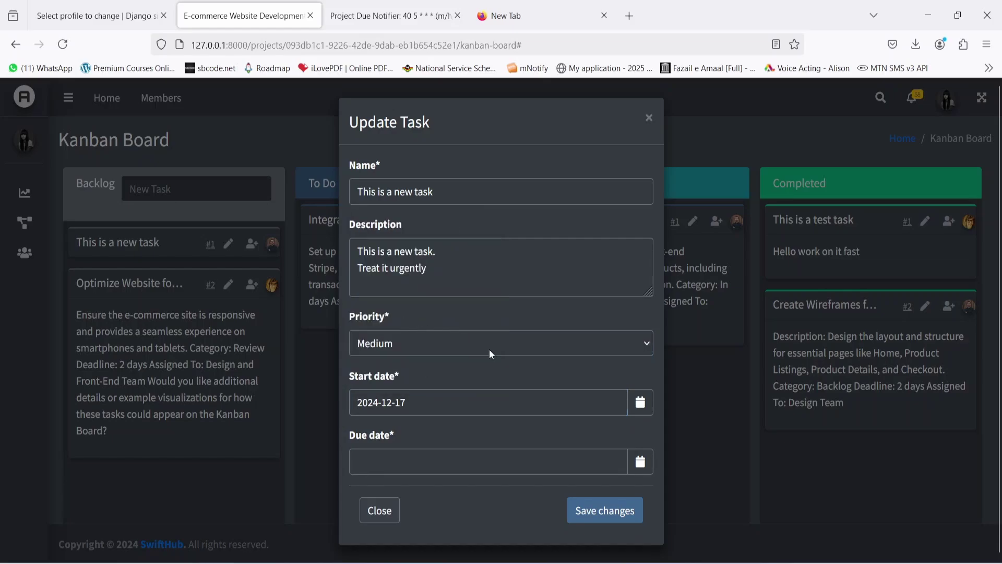
click(640, 459)
click(445, 369)
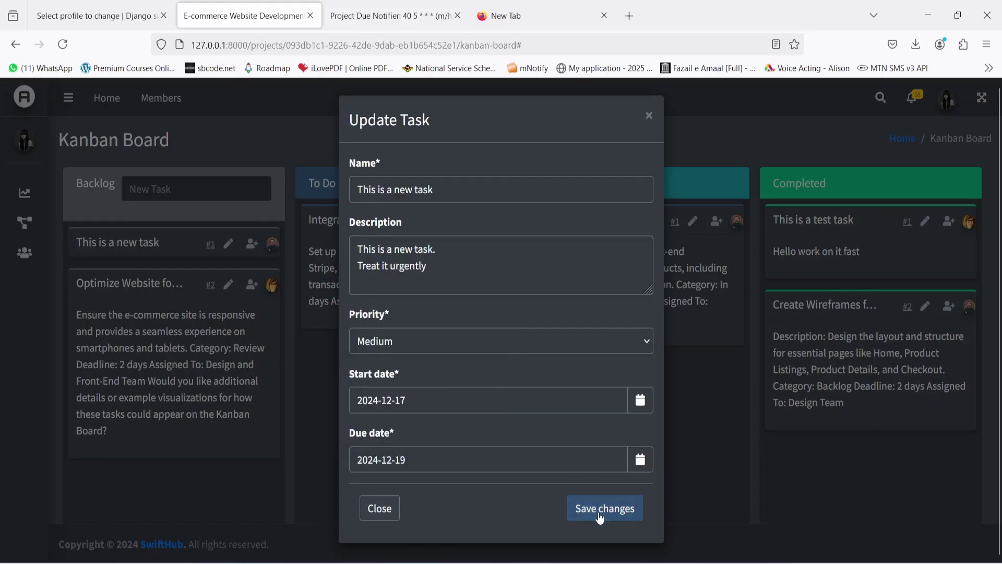
click(599, 512)
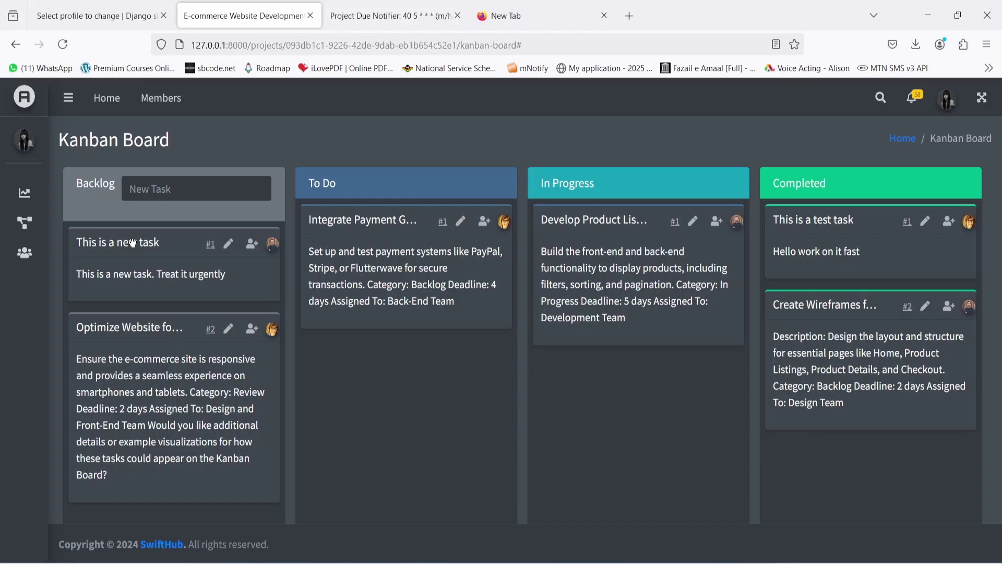
Drag 'This is a new task' through To Do and In Progress into Completed.
drag(132, 243, 424, 387)
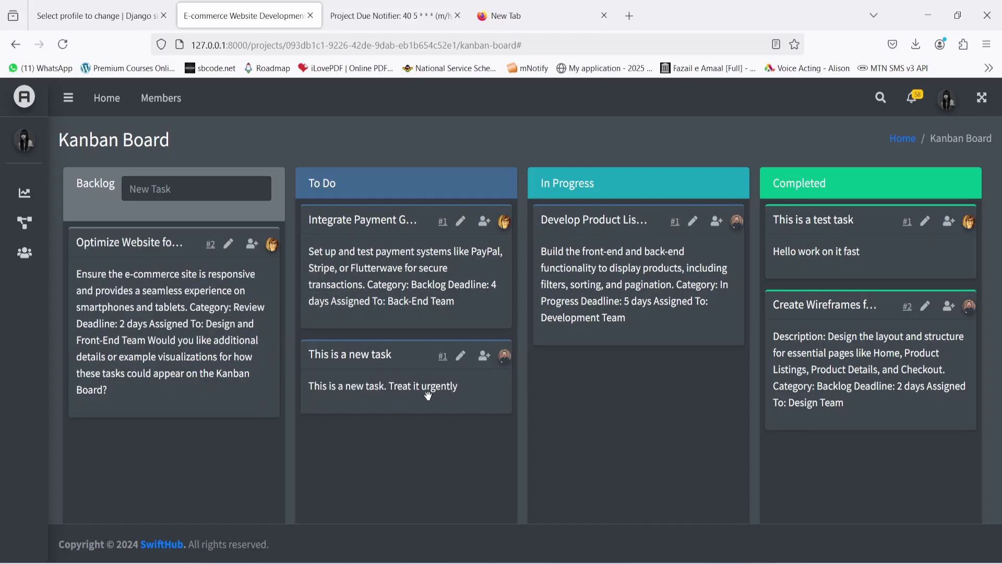
click(65, 45)
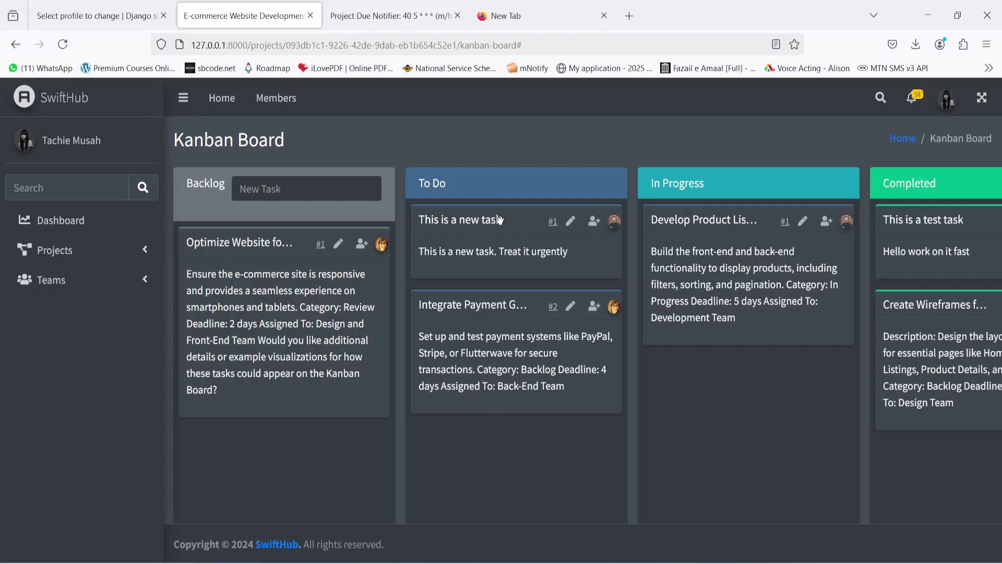
drag(499, 219, 757, 390)
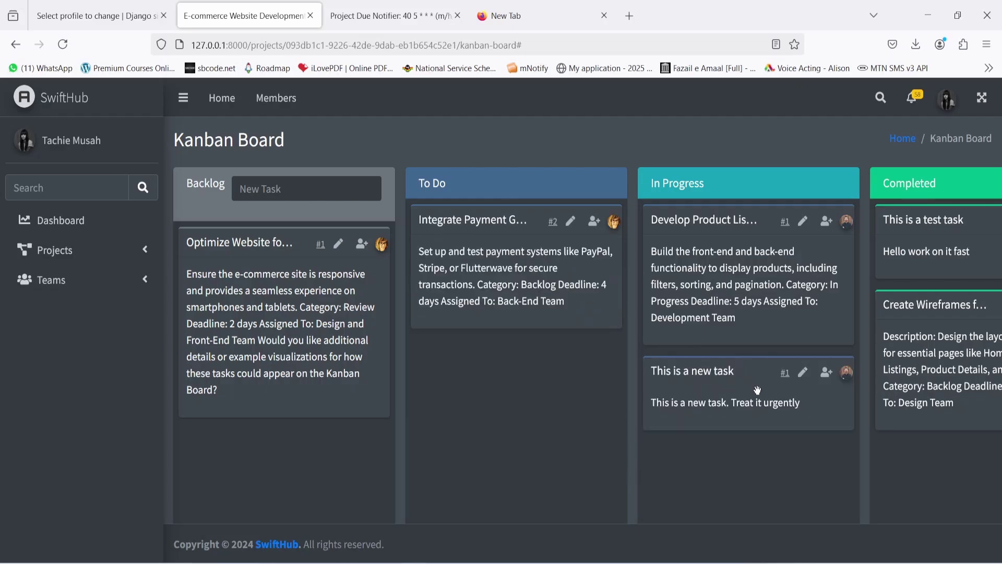
click(183, 98)
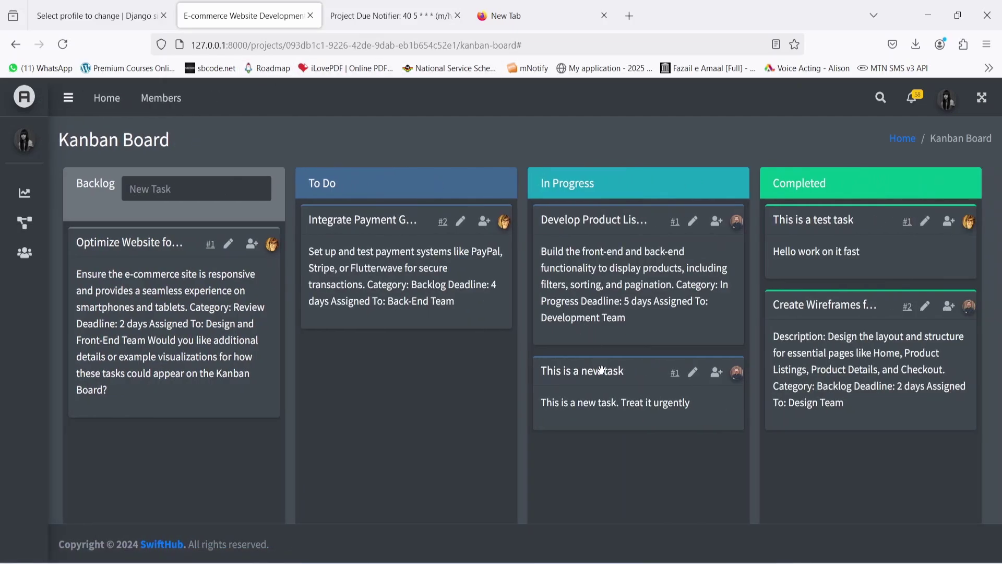
drag(604, 371, 827, 461)
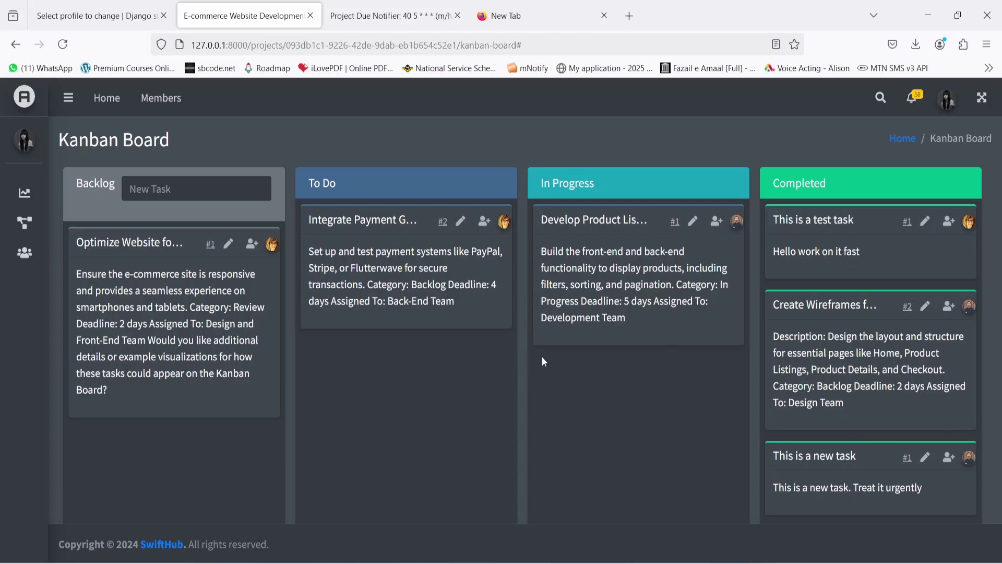
Drag the Optimize Website card around the board and back to Backlog, then return to the Dashboard.
drag(154, 245, 545, 402)
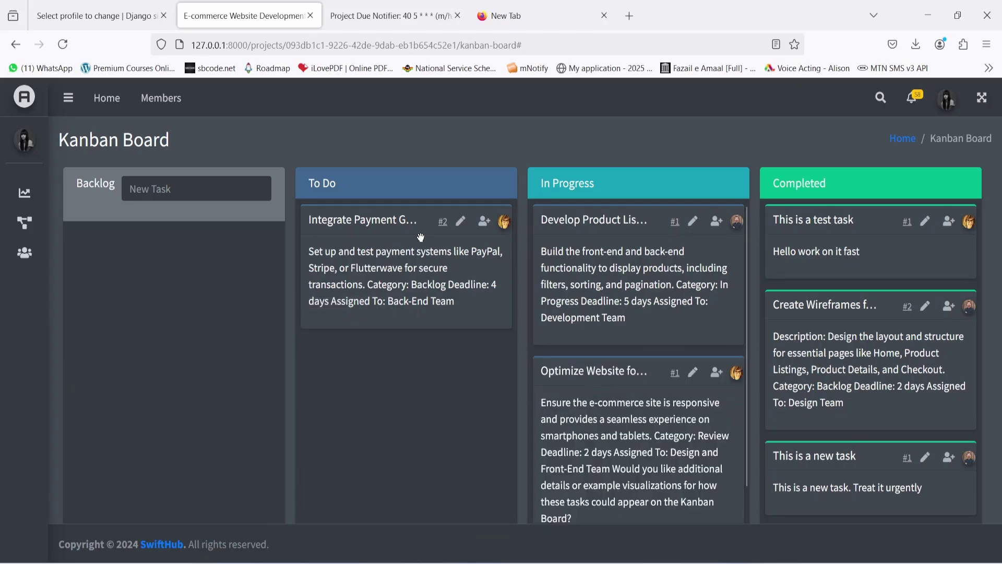
drag(402, 225, 365, 245)
drag(595, 363, 406, 388)
drag(209, 296, 150, 262)
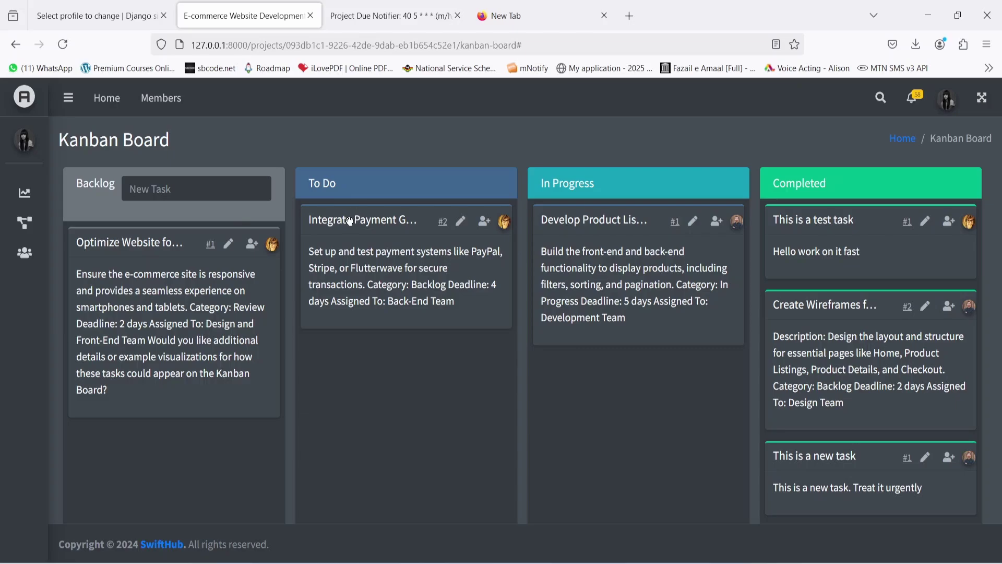
click(25, 99)
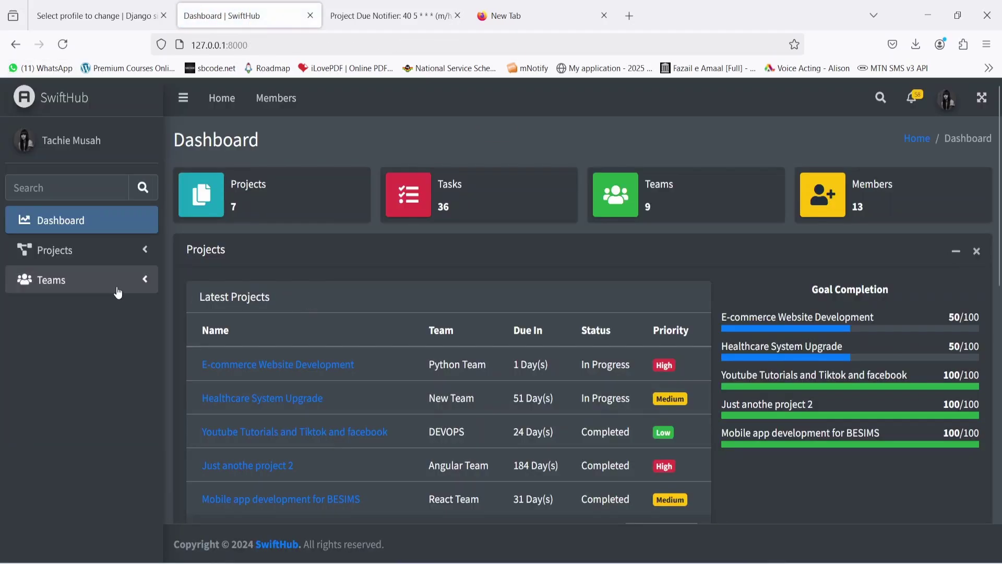
Page through All Teams to page 2 and back to page 1, then go to Create Team.
click(88, 290)
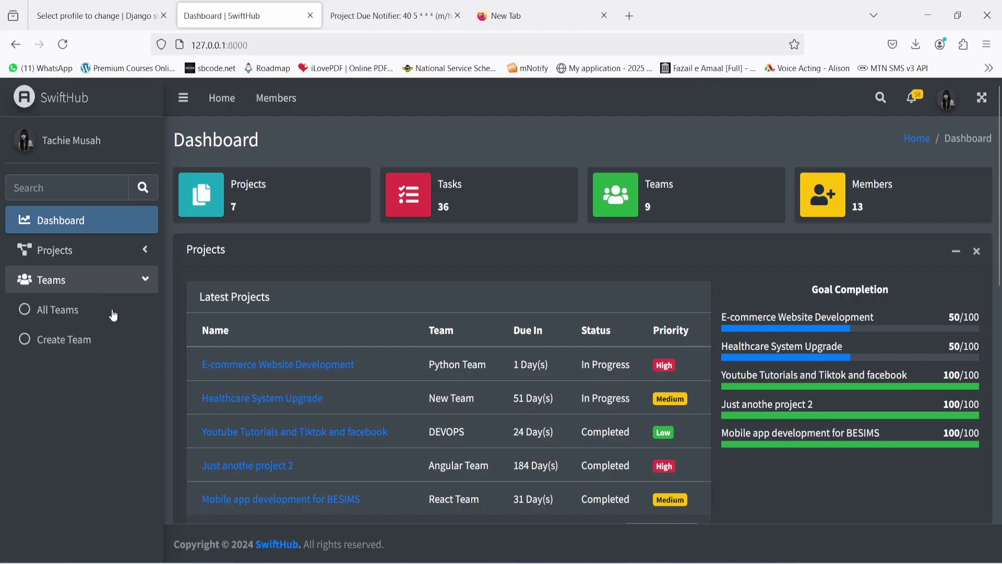
click(68, 323)
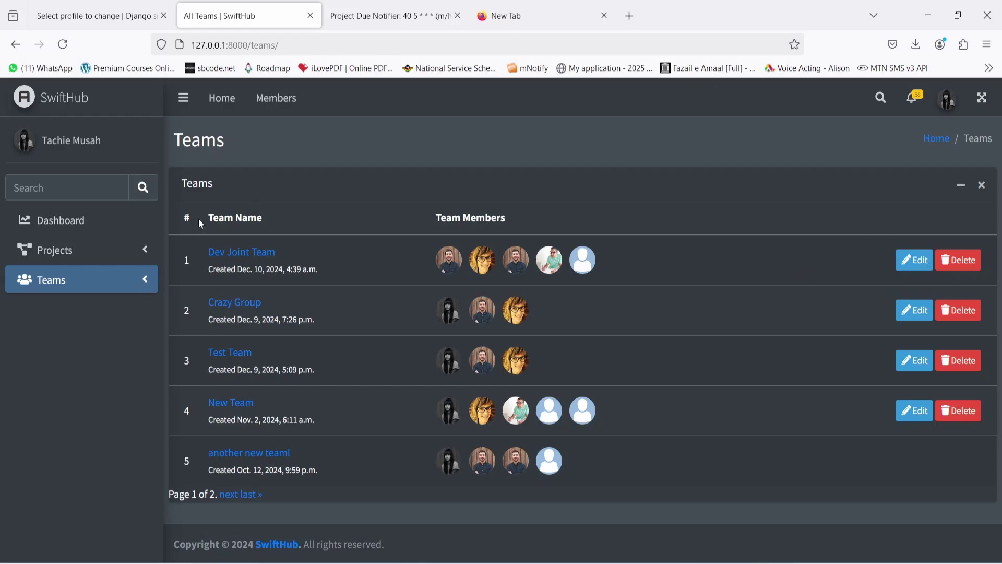
click(229, 496)
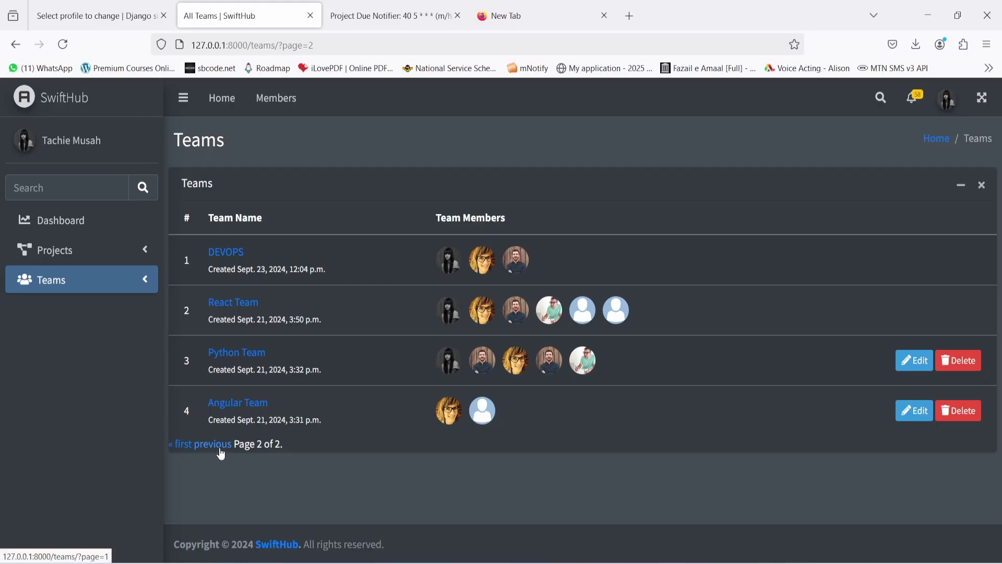
click(184, 444)
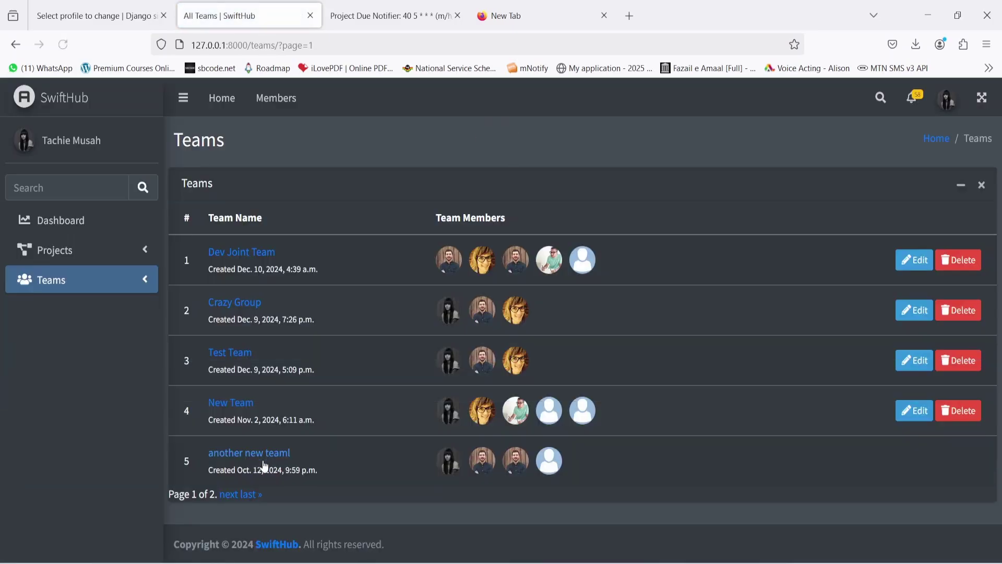
click(133, 288)
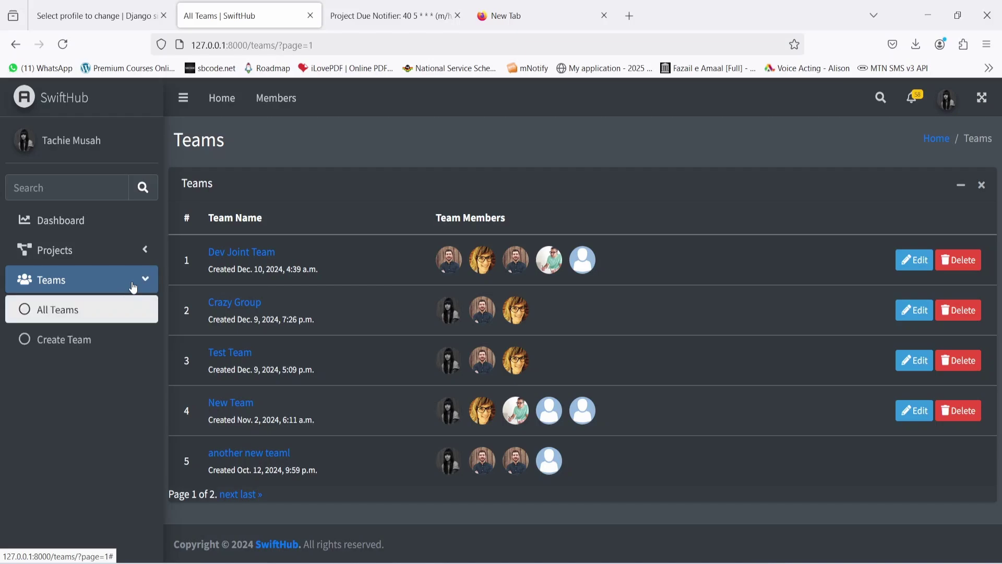
click(72, 344)
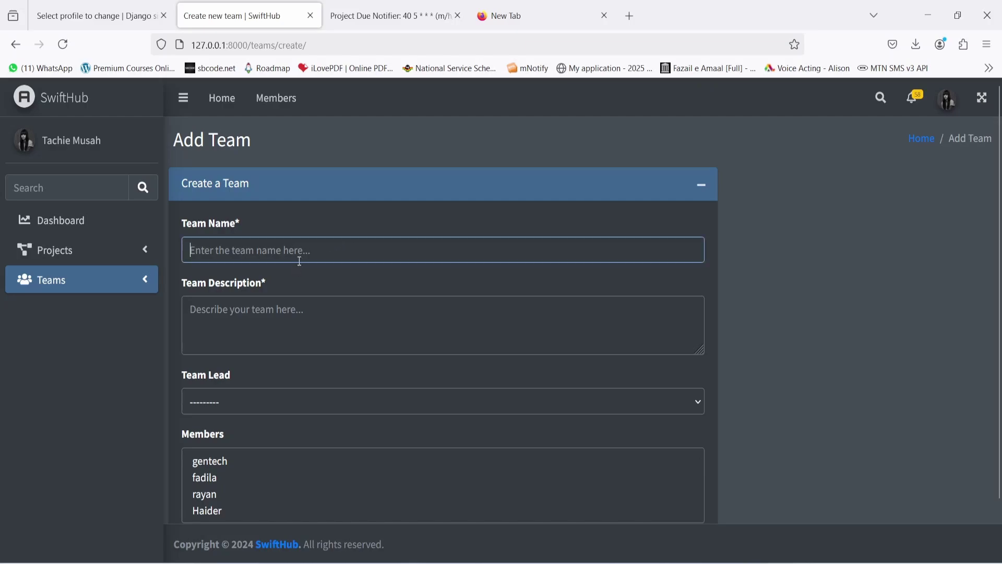
Check the Add Team form's Team Lead choices and Members list, leaving every field empty.
scroll(302, 249, down, 2)
scroll(302, 248, up, 2)
click(236, 250)
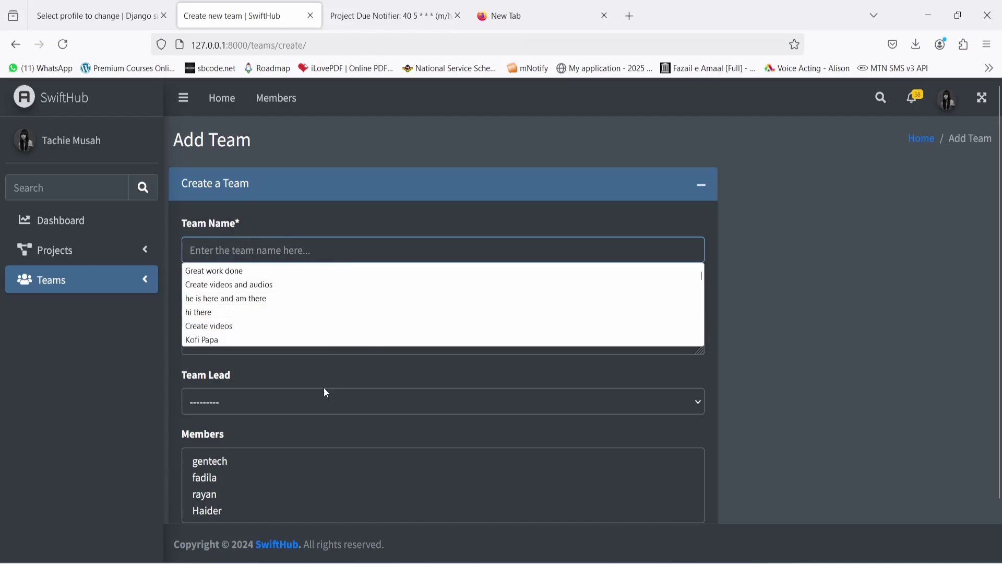
click(166, 347)
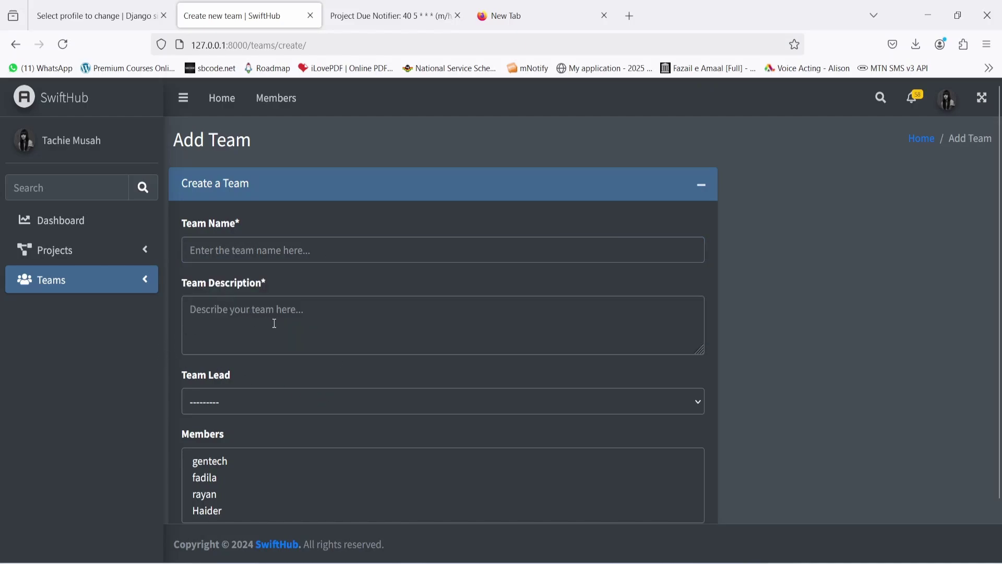
scroll(275, 329, down, 2)
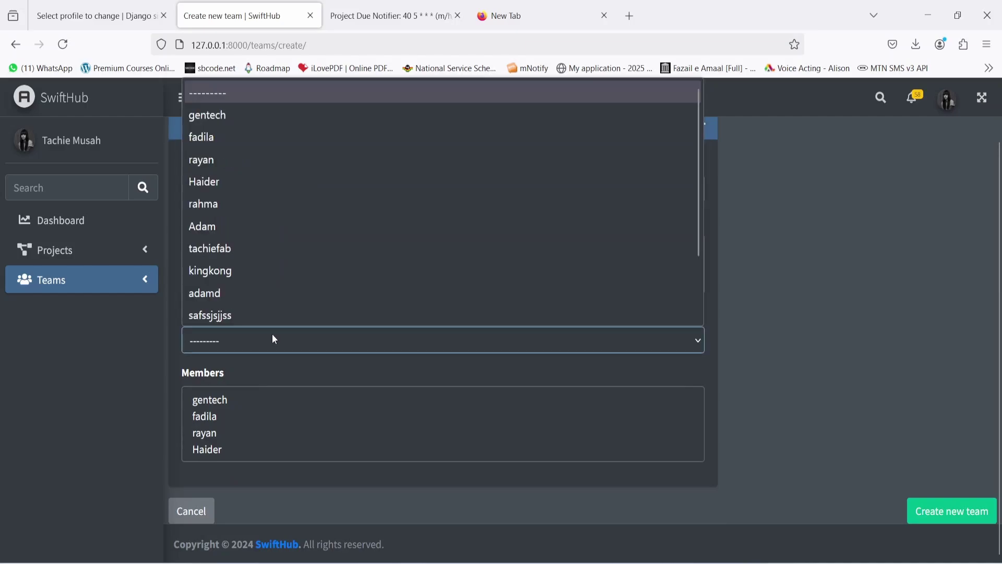
click(272, 334)
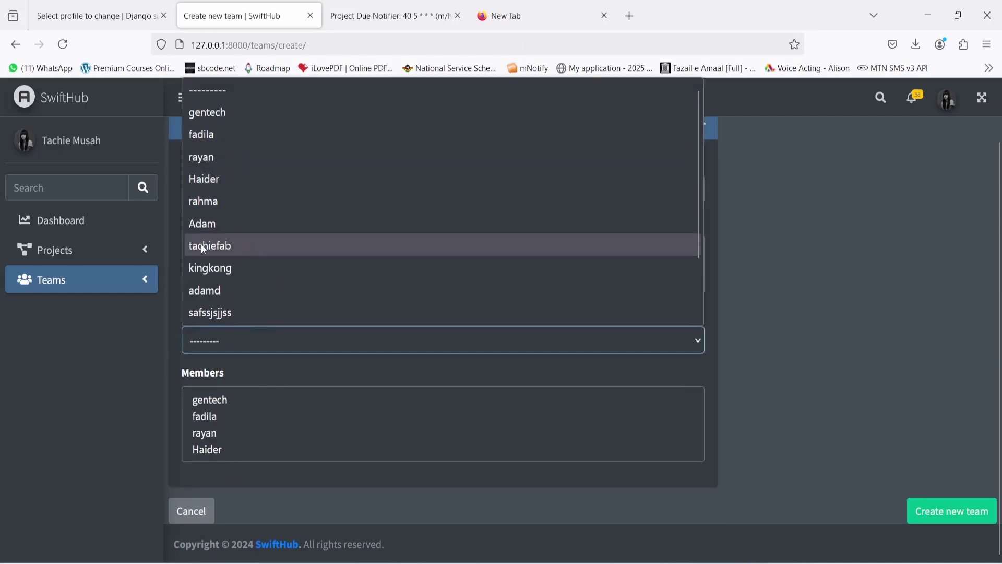
click(185, 369)
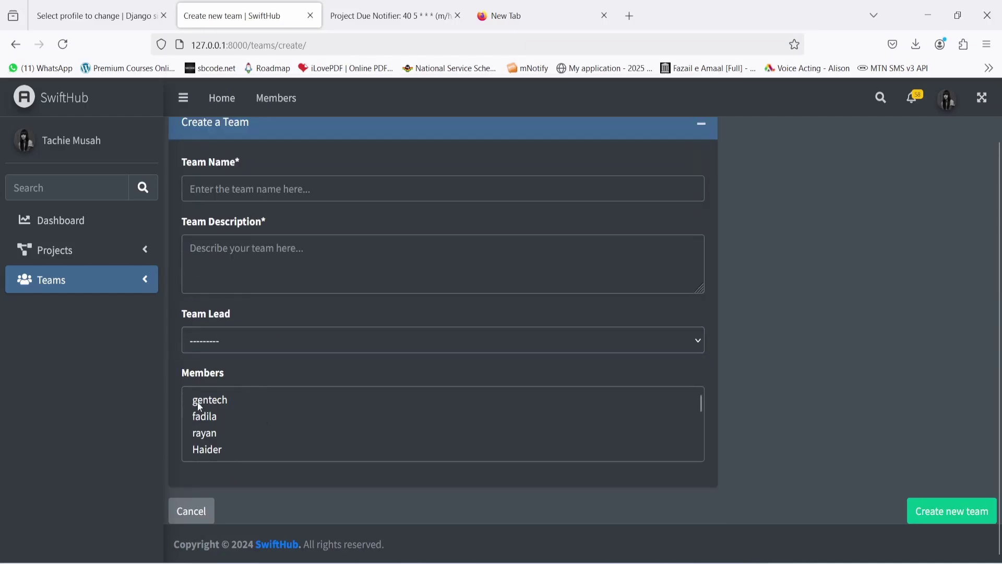
scroll(213, 449, down, 3)
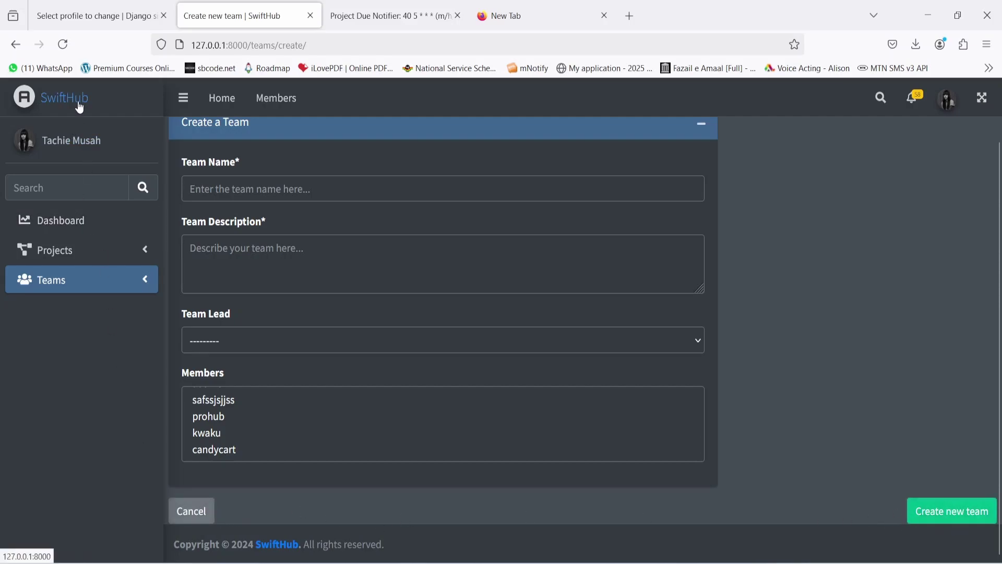
click(86, 251)
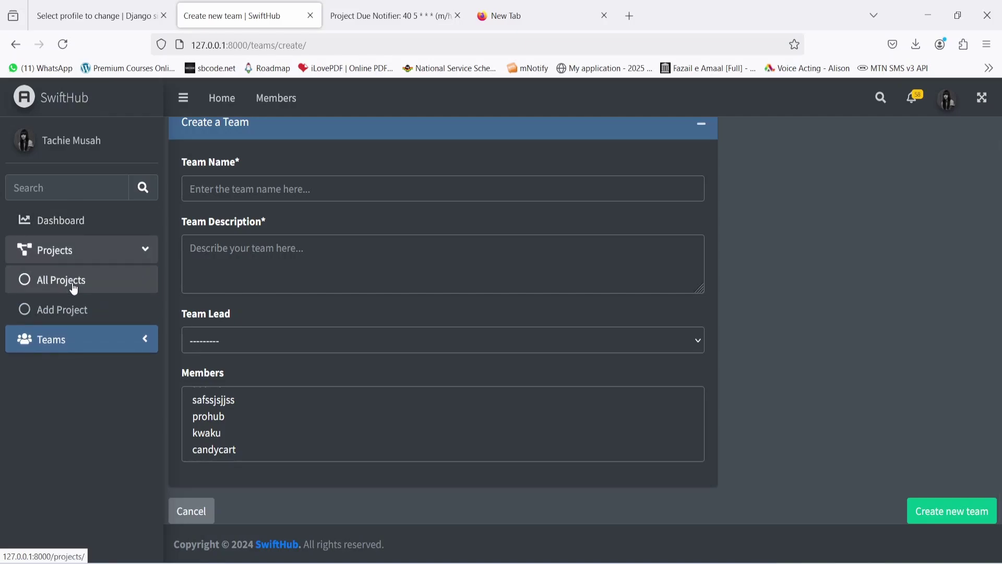
On page 2 of All Projects, zoom to 110% and view the Starlink Dashboard project.
click(74, 287)
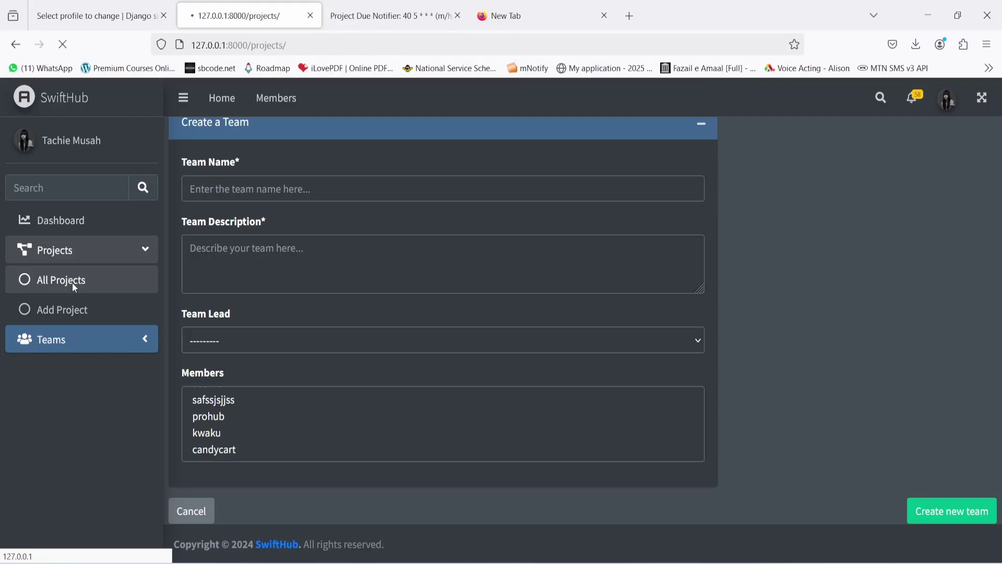
scroll(387, 244, down, 1)
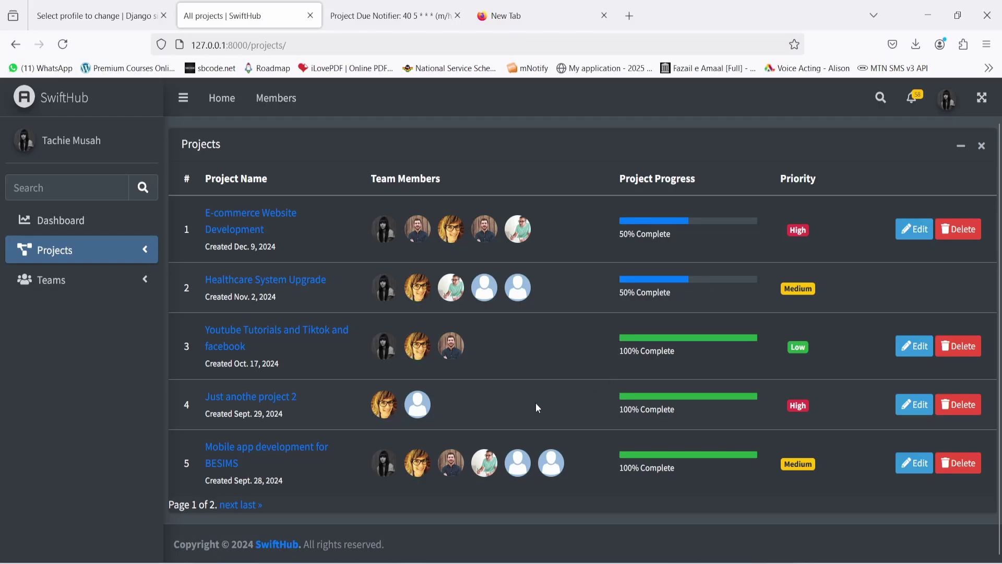
click(232, 505)
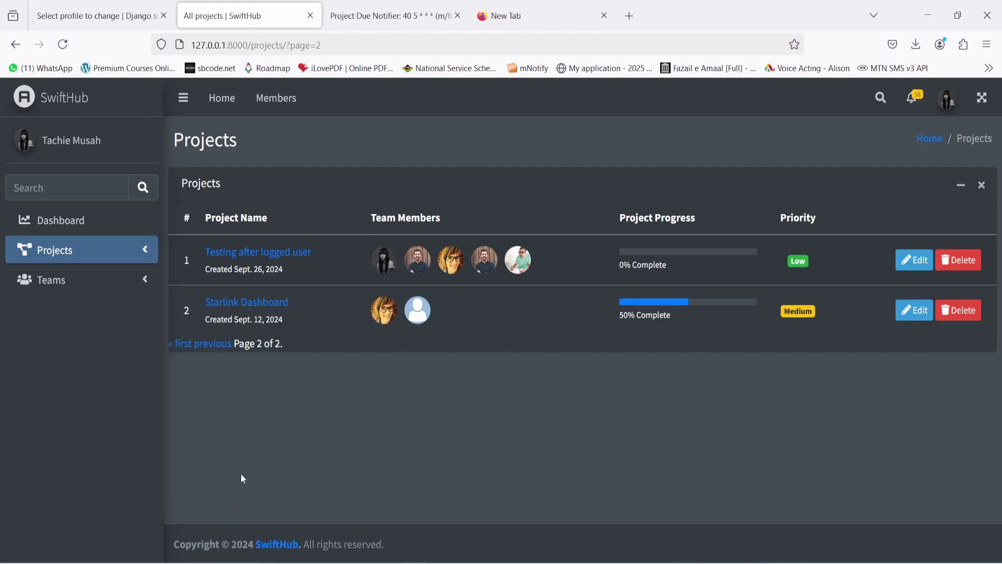
key(ctrl+plus)
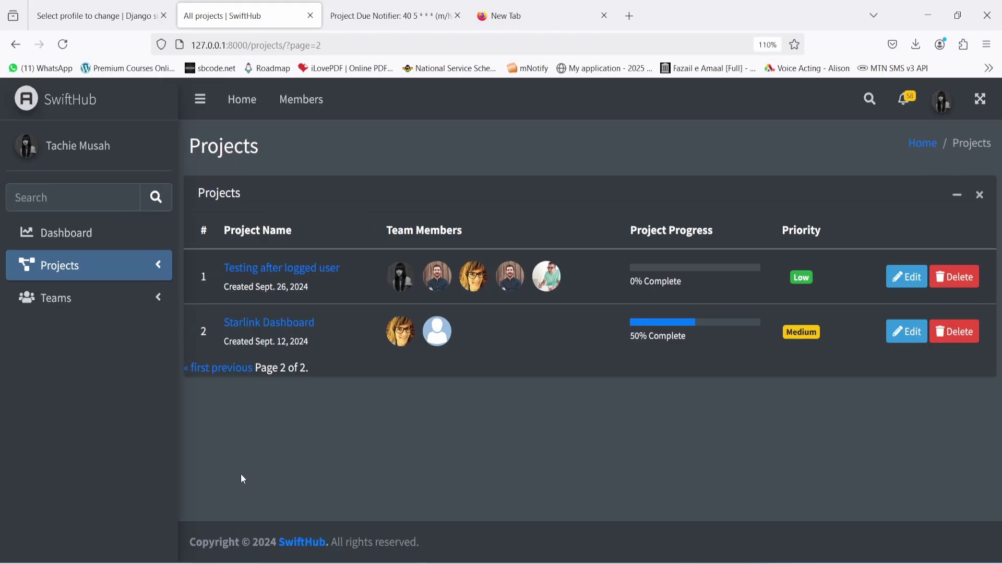
click(298, 323)
scroll(371, 397, down, 2)
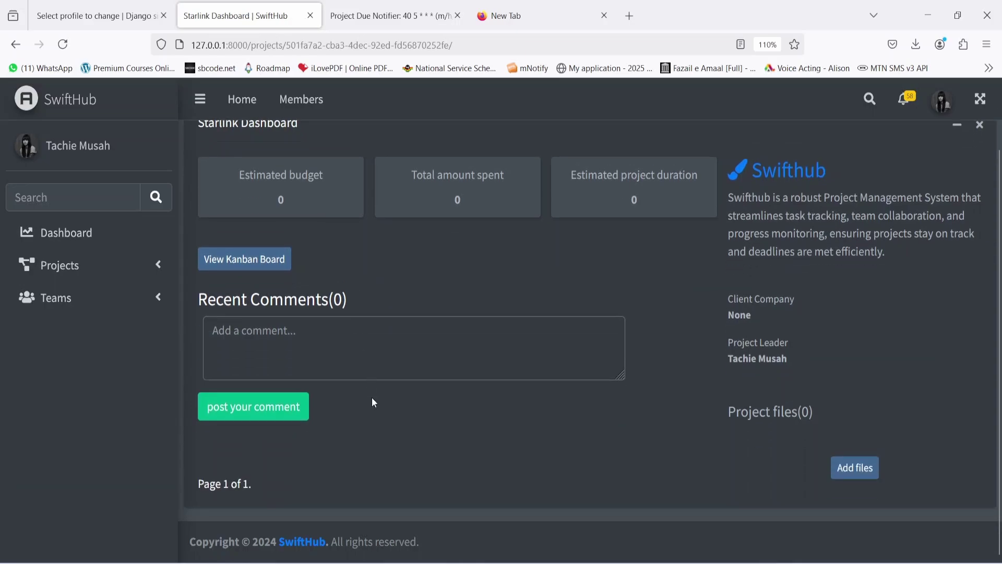
scroll(397, 391, up, 2)
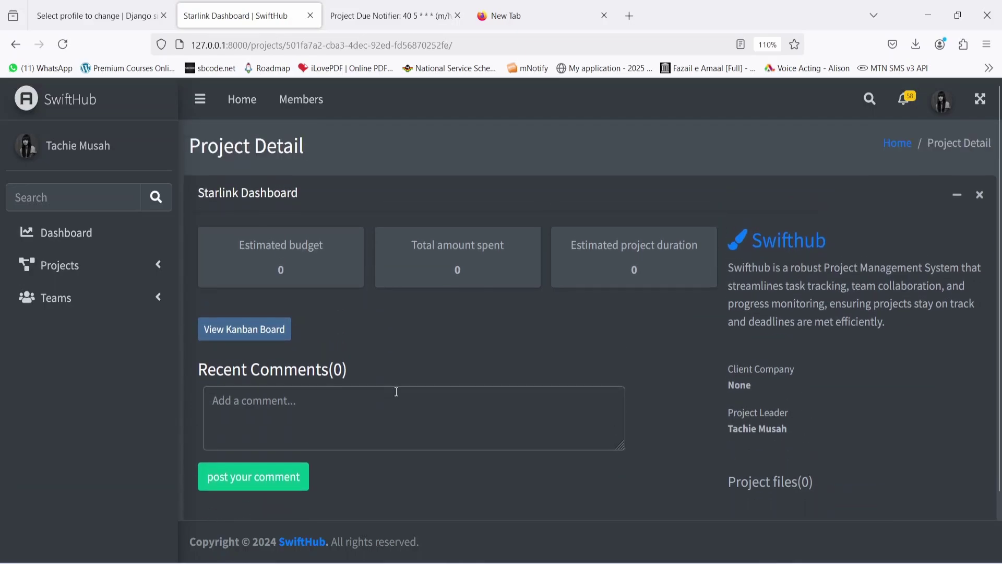
click(68, 267)
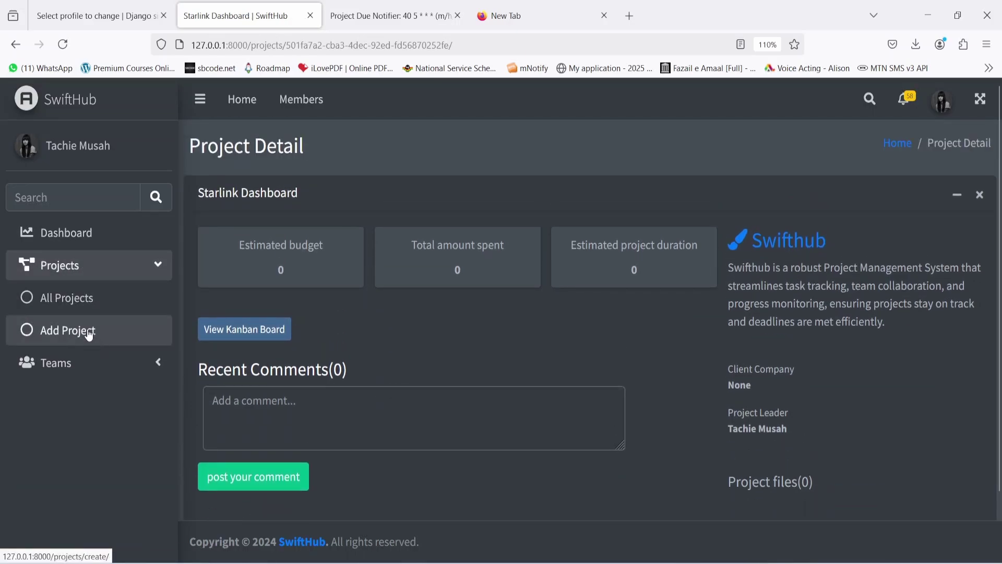
Open the Add Project form and check the Team dropdown without choosing a team.
click(89, 331)
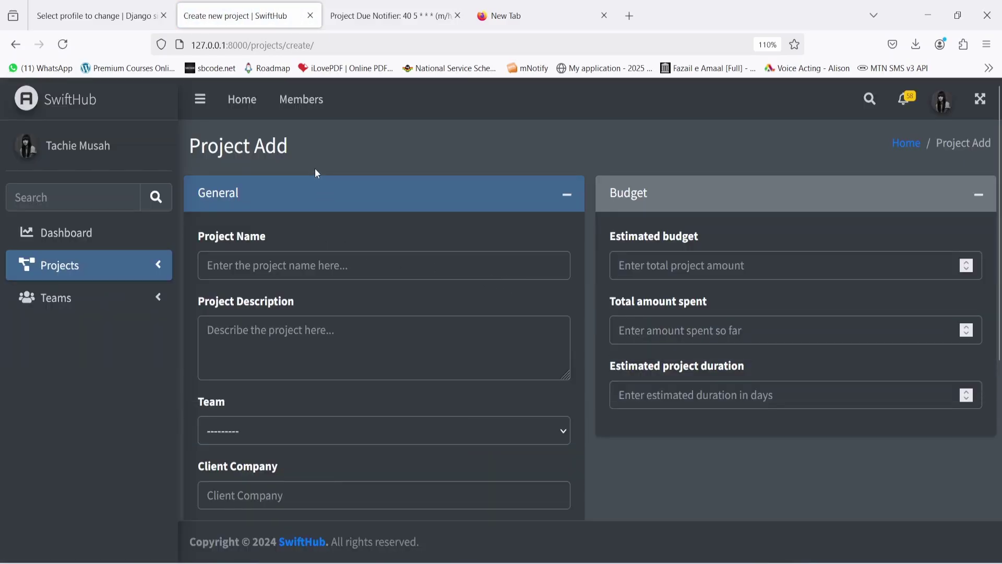
click(348, 262)
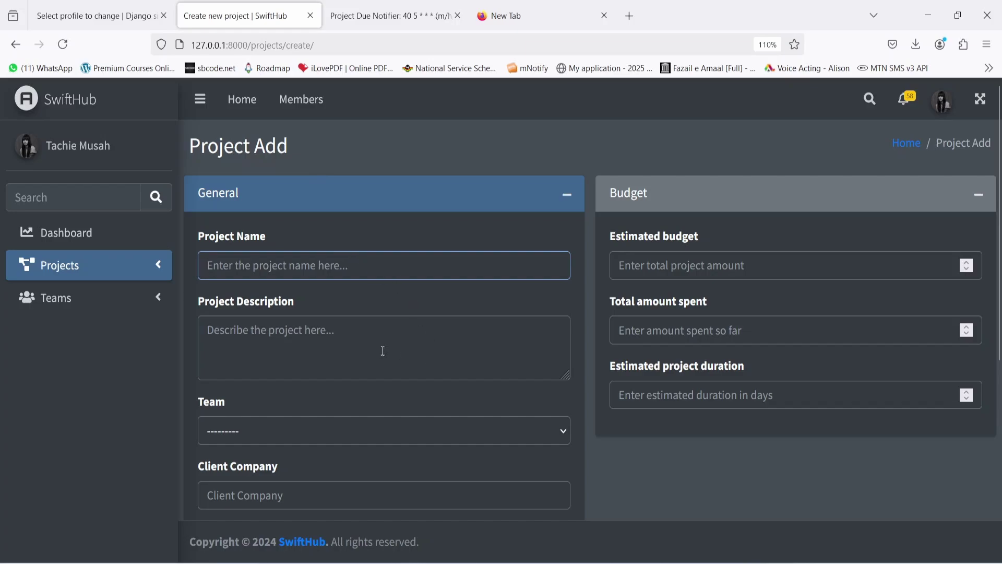
click(386, 438)
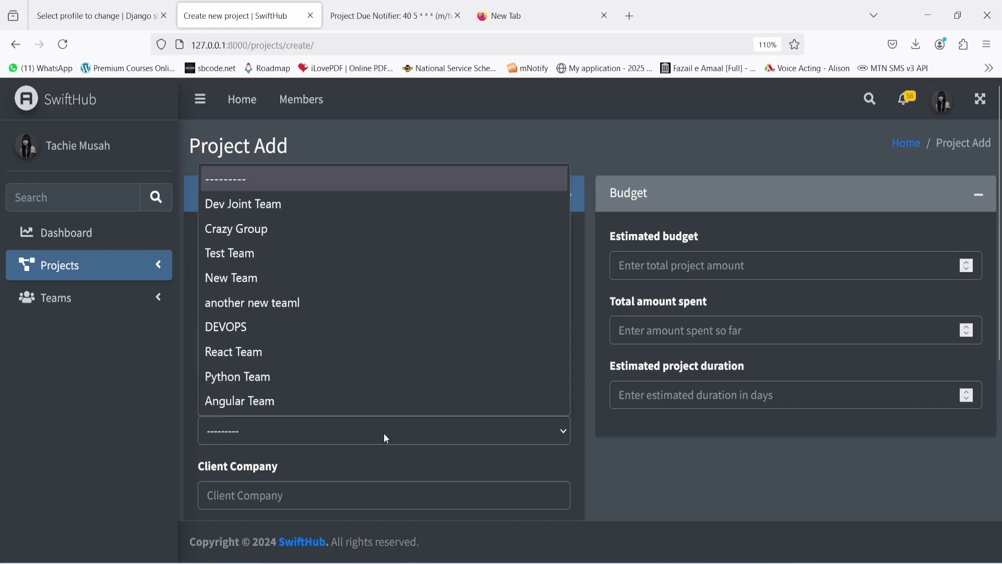
click(429, 472)
click(356, 492)
scroll(574, 459, down, 4)
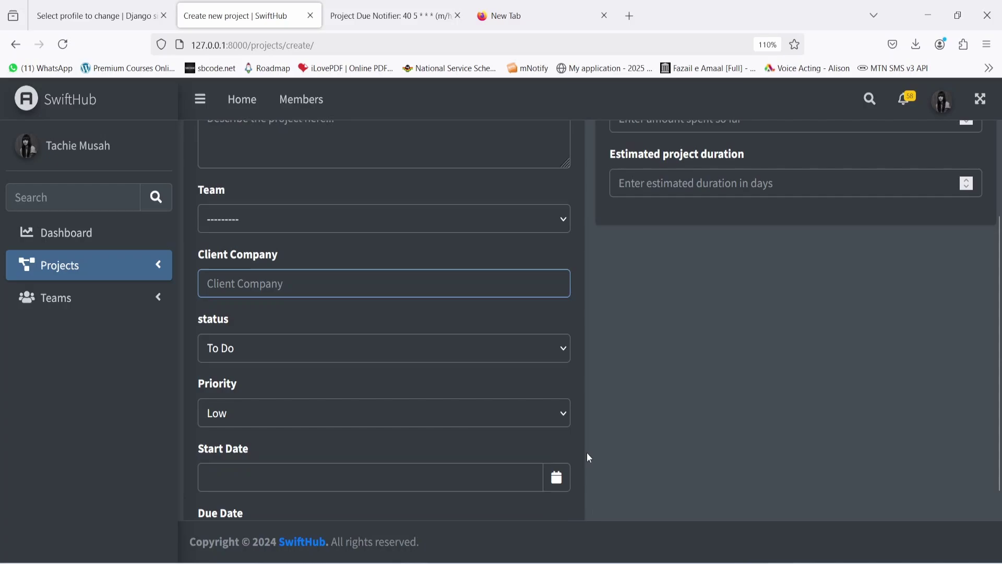
Review the status and priority options, keeping status To Do and priority Low.
click(363, 352)
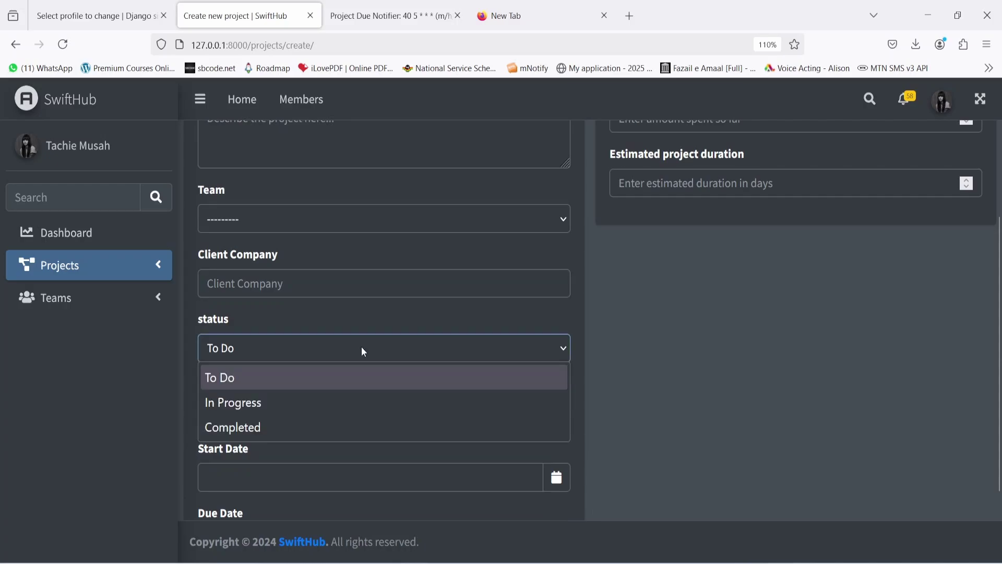
click(363, 348)
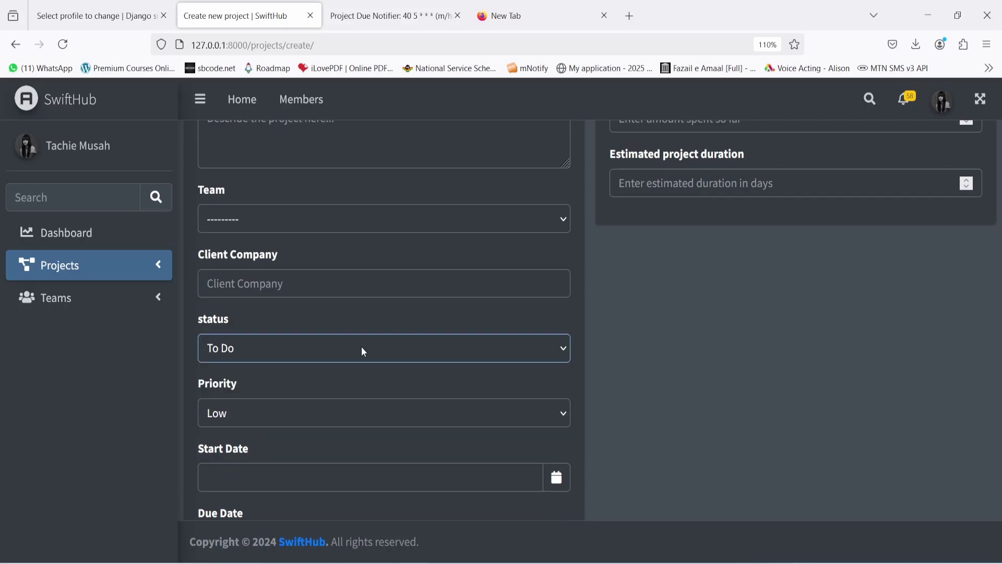
click(349, 420)
click(353, 415)
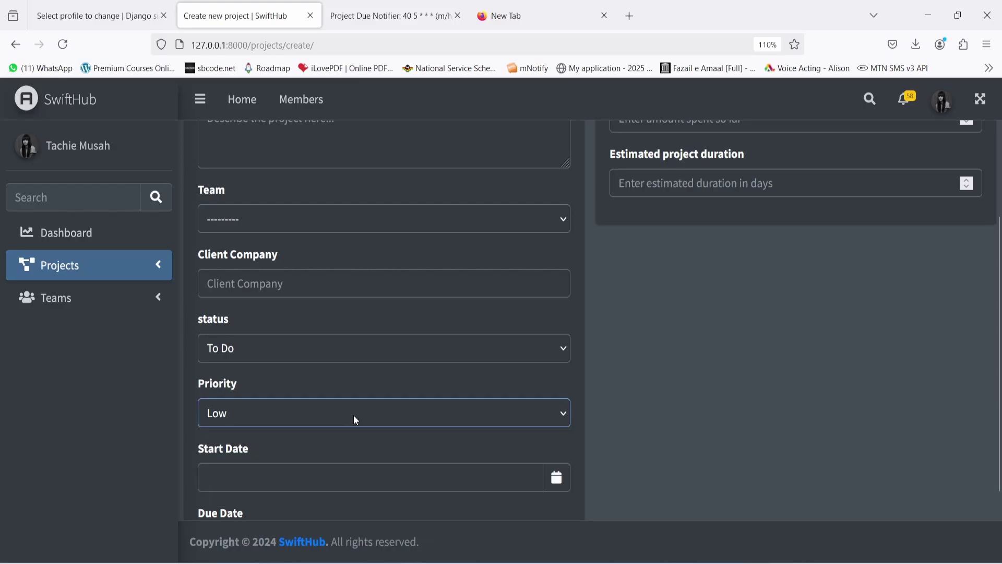
scroll(353, 459, down, 2)
scroll(711, 418, up, 5)
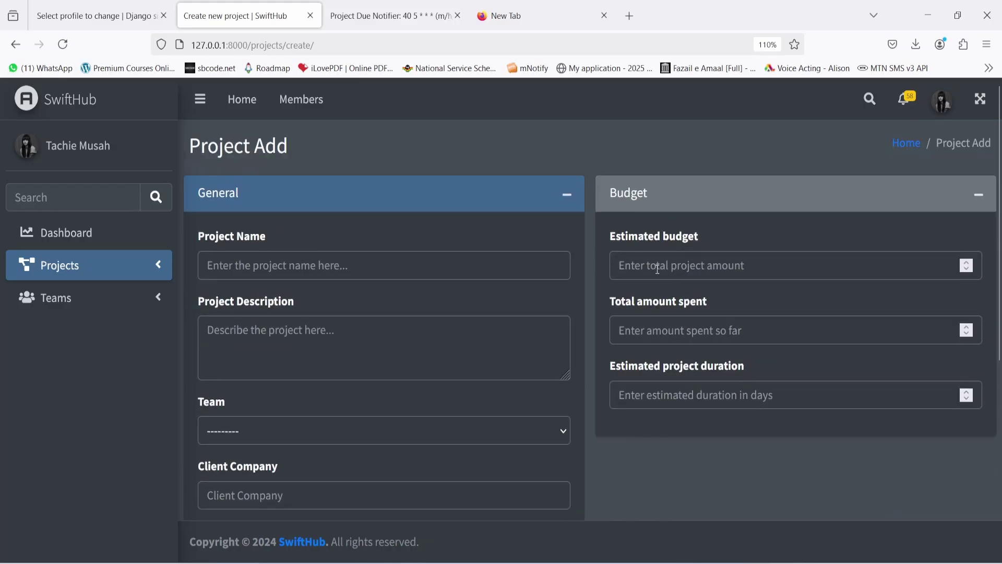
scroll(701, 312, down, 5)
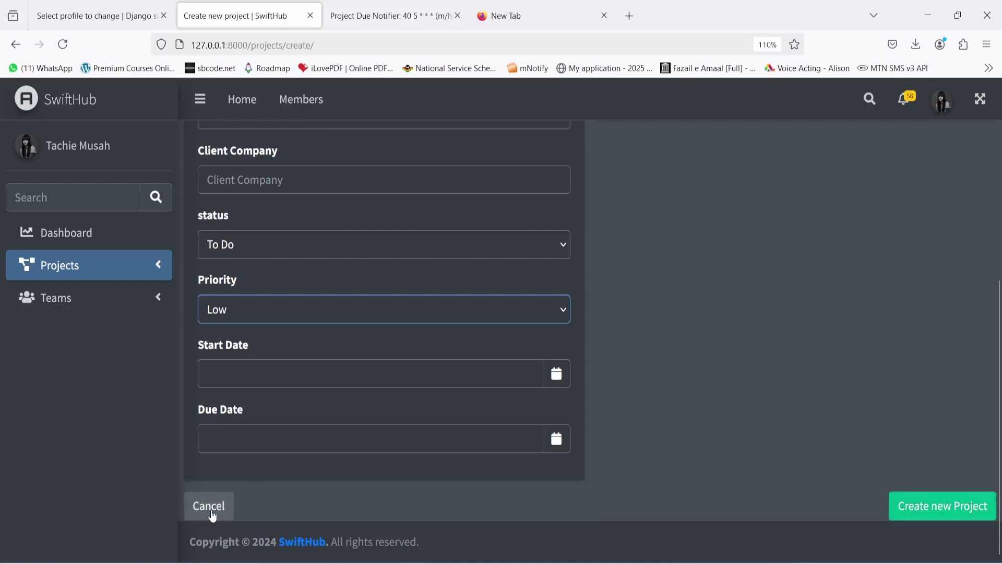
click(87, 271)
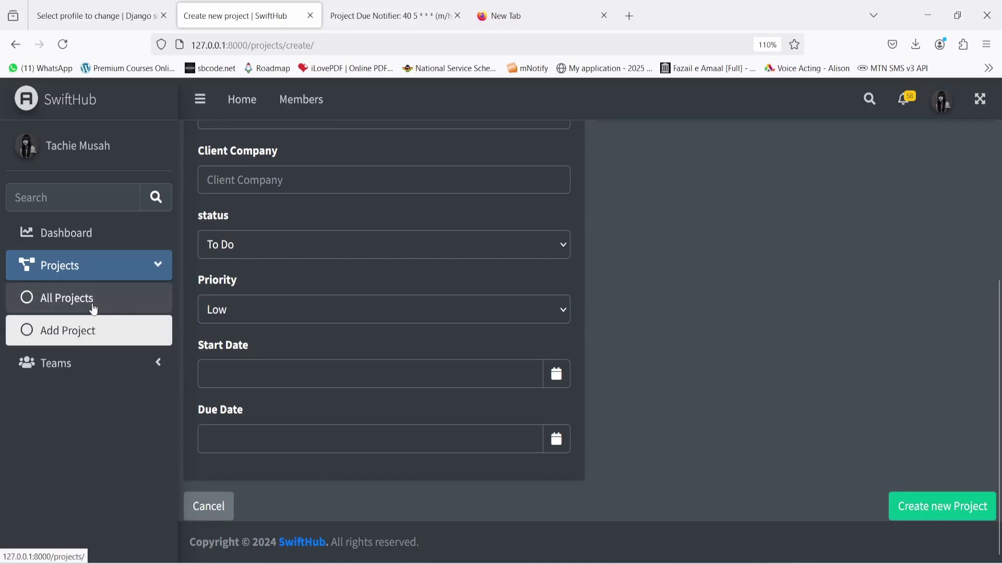
Show All Projects, then go to Edit Profile from the avatar menu.
click(92, 308)
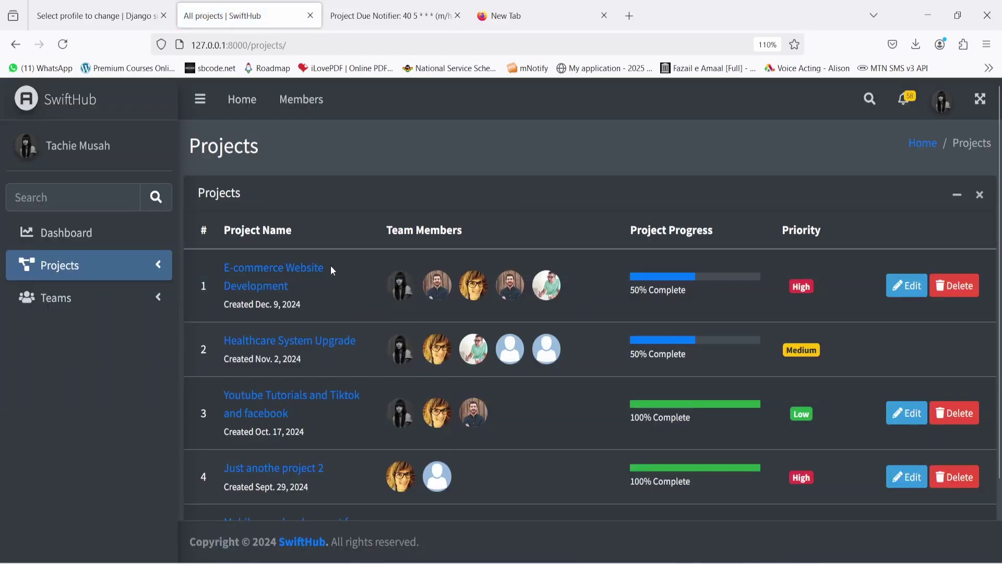
click(940, 106)
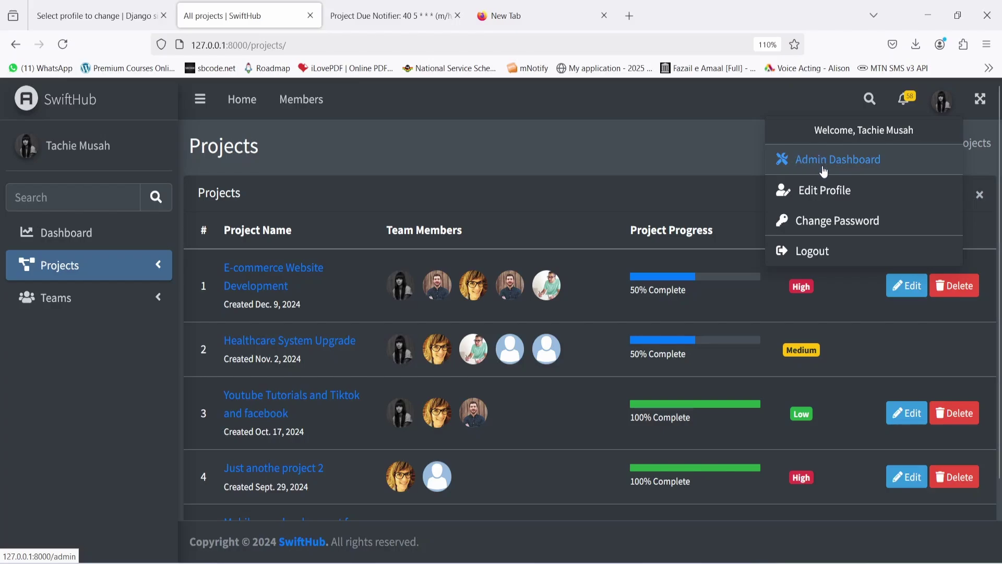
click(828, 199)
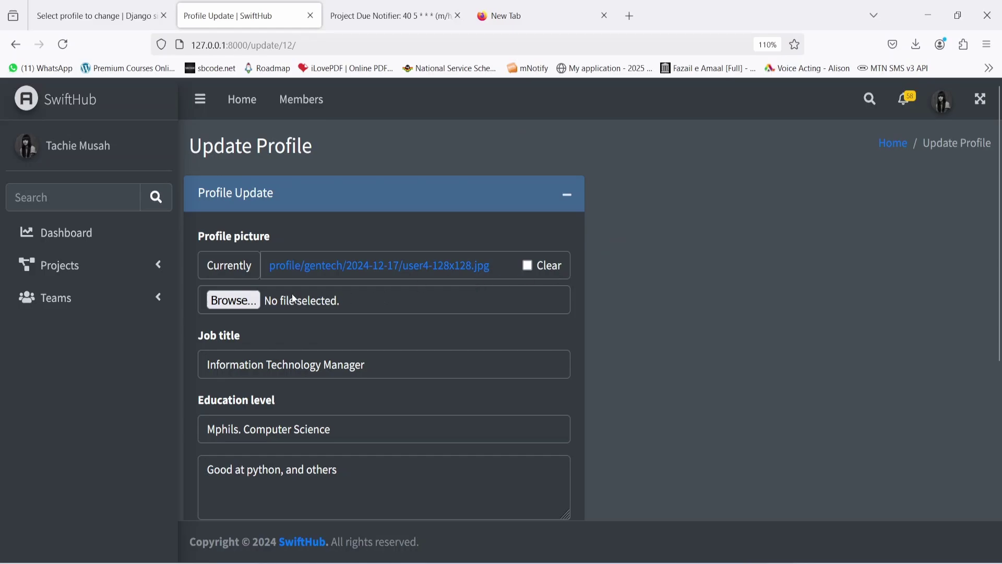
Scroll through the Edit Profile form and cancel it without saving any changes.
scroll(360, 317, down, 2)
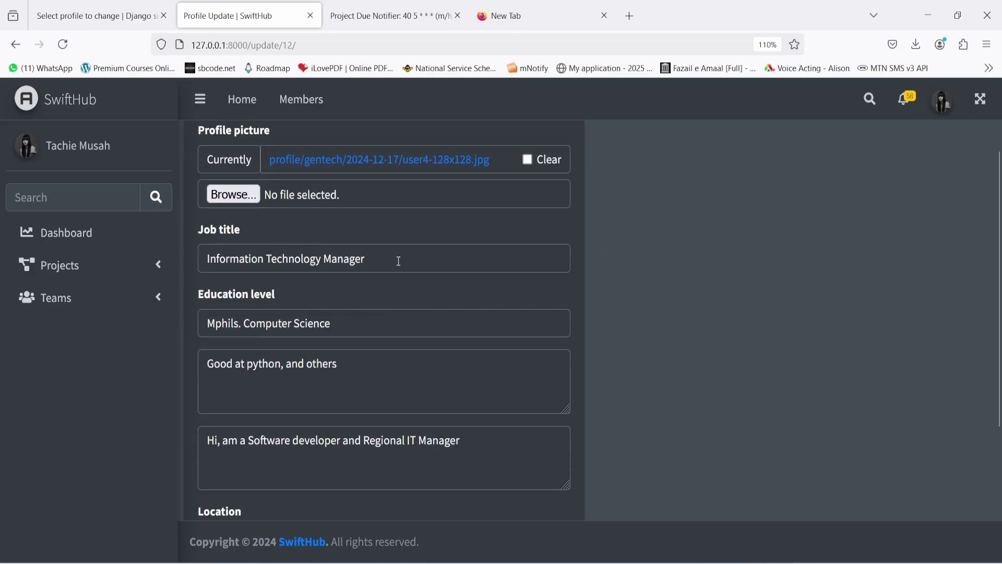
scroll(382, 354, down, 4)
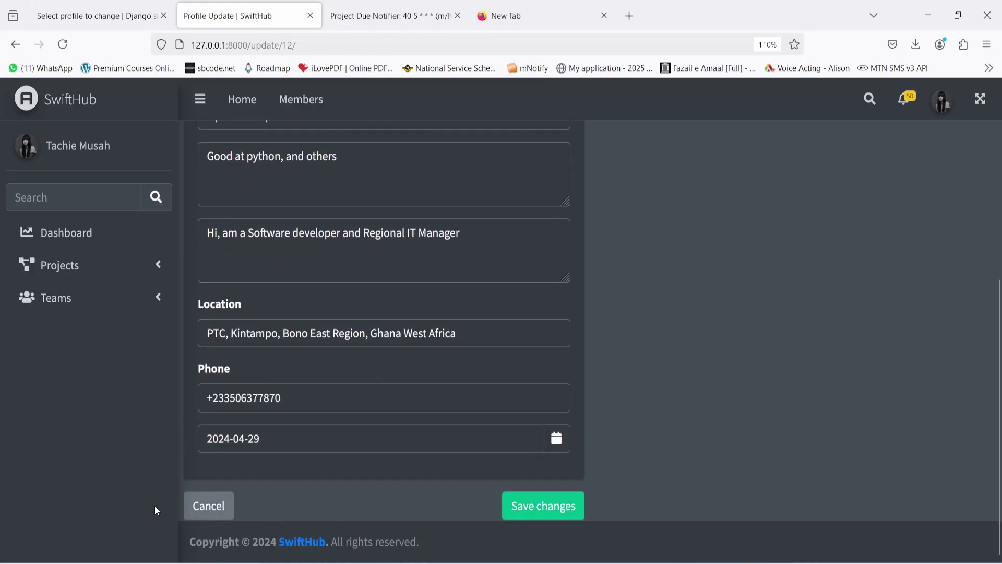
click(209, 507)
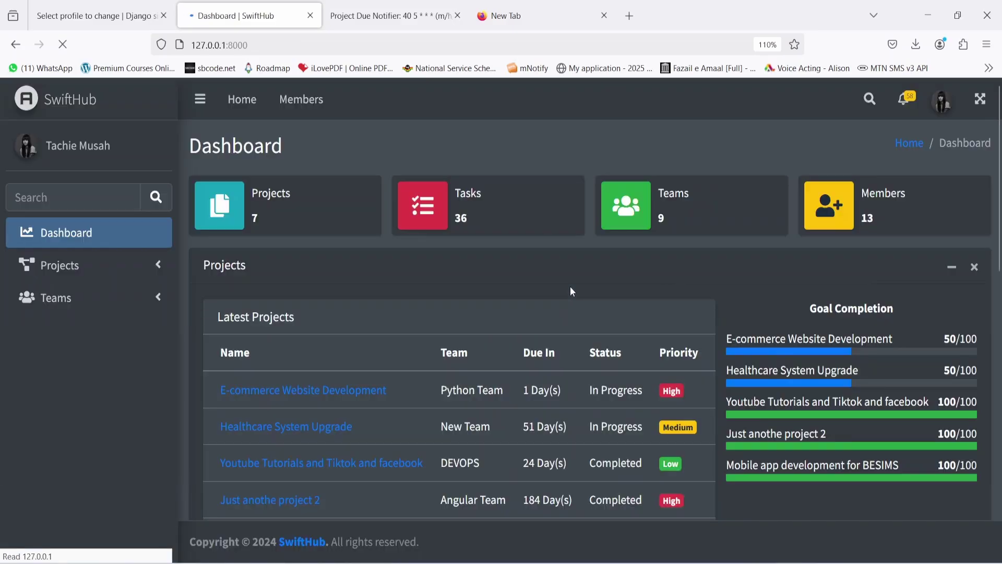
Look over the Change Password form without saving, then return to the dashboard via the SwiftHub logo.
click(942, 102)
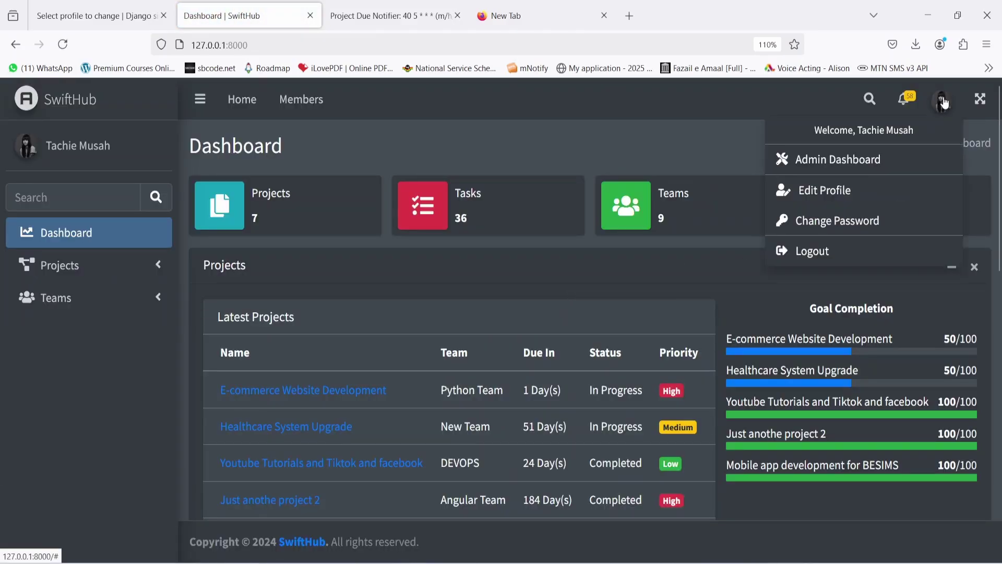
click(838, 219)
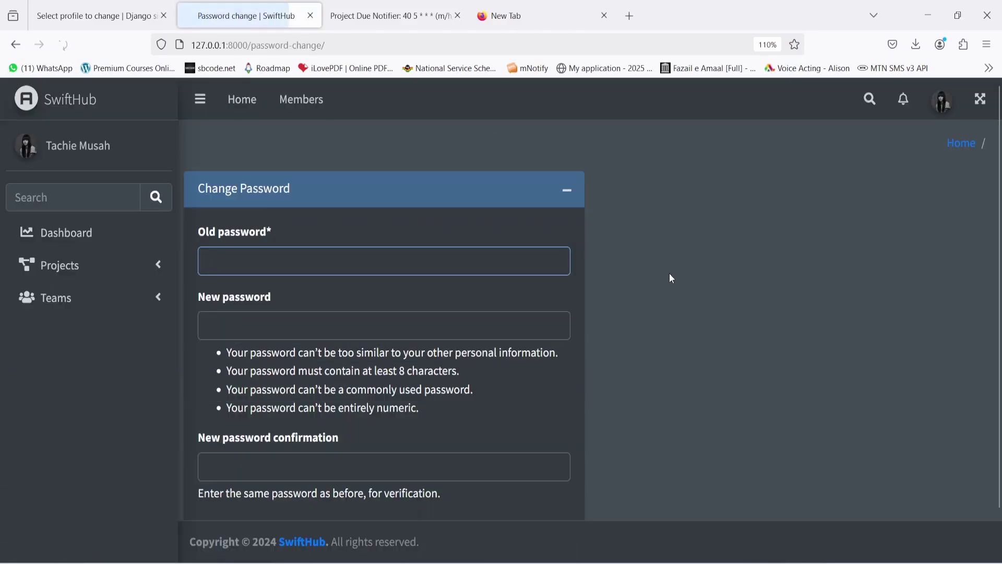
click(370, 340)
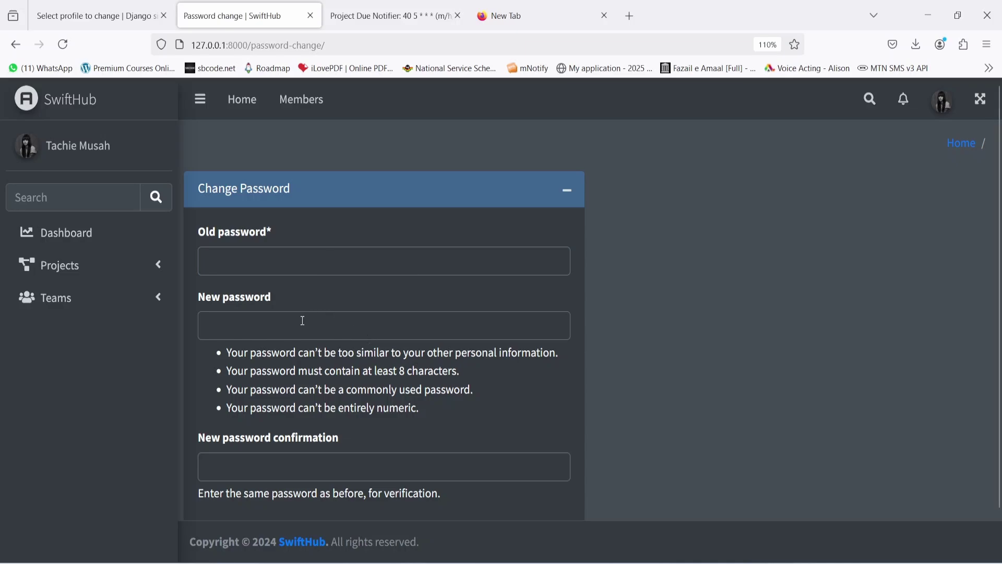
scroll(317, 320, down, 2)
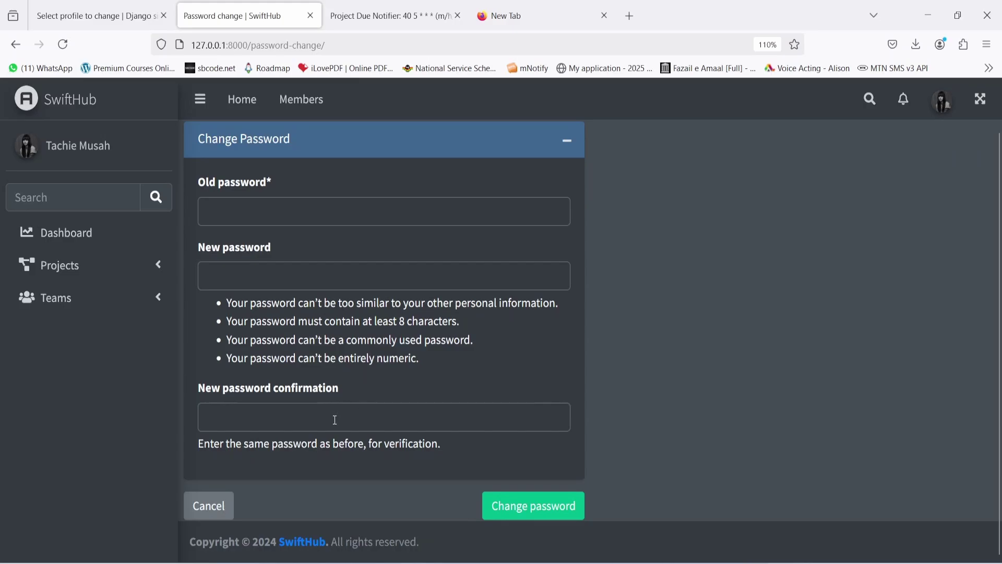
click(82, 109)
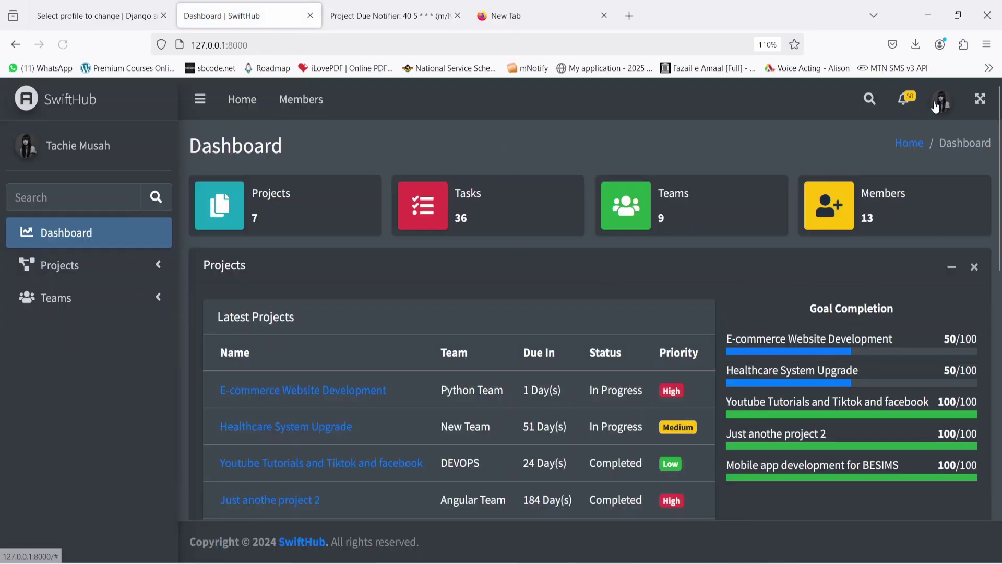
click(941, 103)
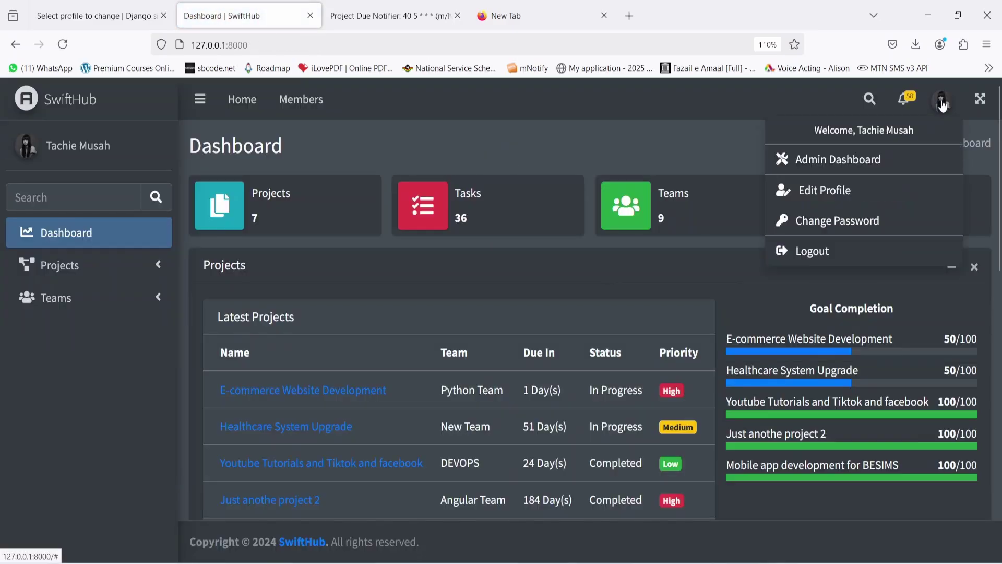
Choose Logout from the avatar menu, returning to the login page with empty username and password fields.
click(824, 251)
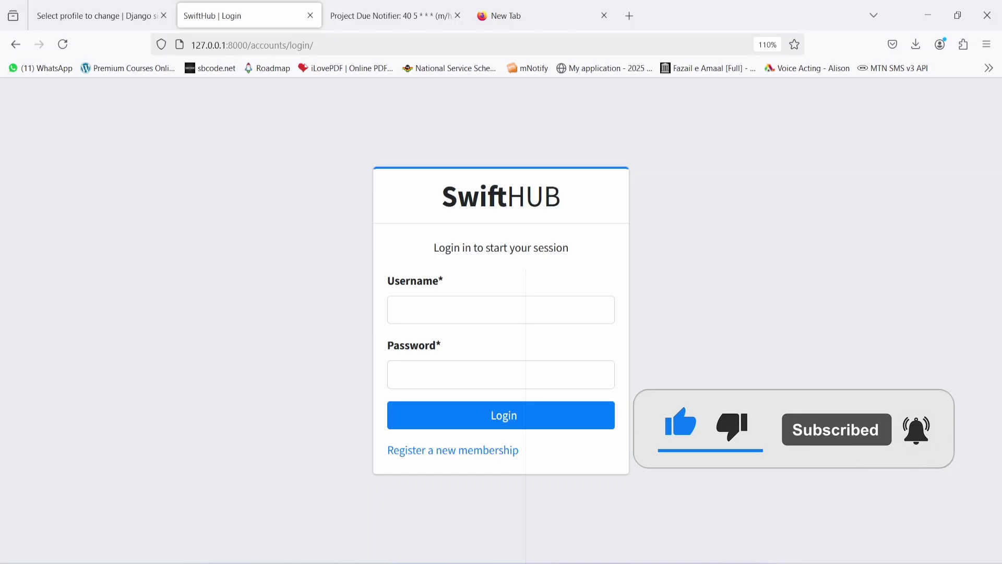
mouse_move(753, 563)
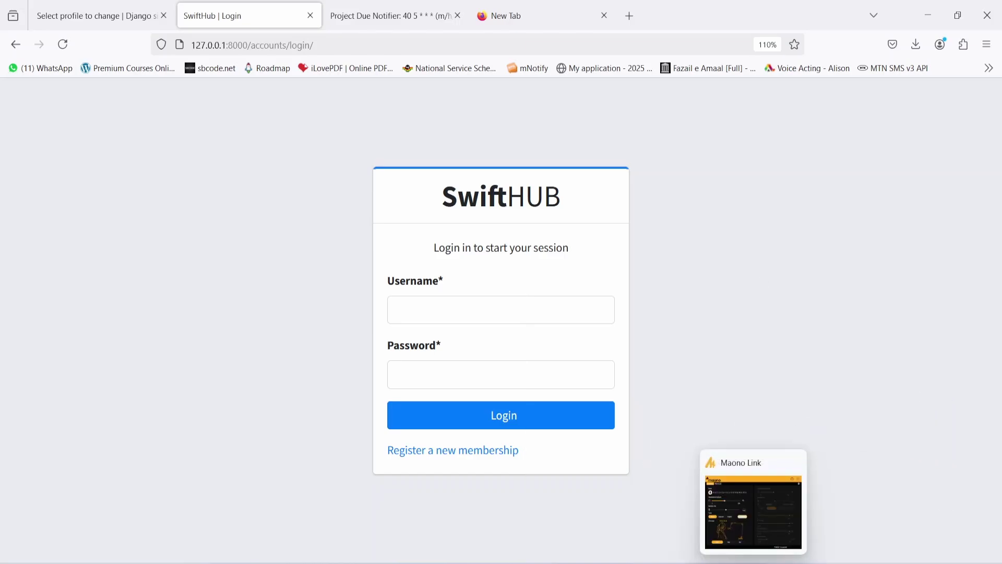